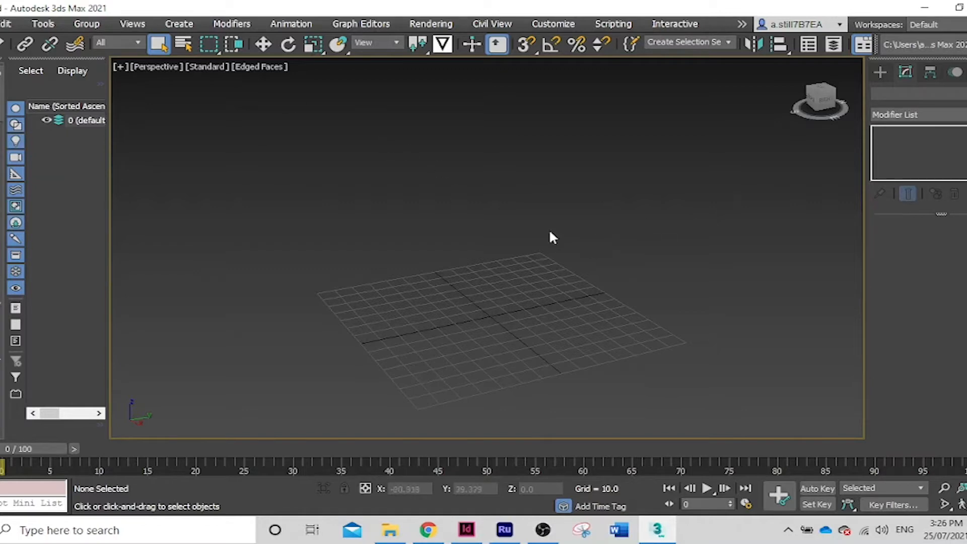
- Create a flat box about 198 long, 178 wide and 13 high over the grid in the Perspective view
{"action": "left_click", "coordinate": [882, 72]}
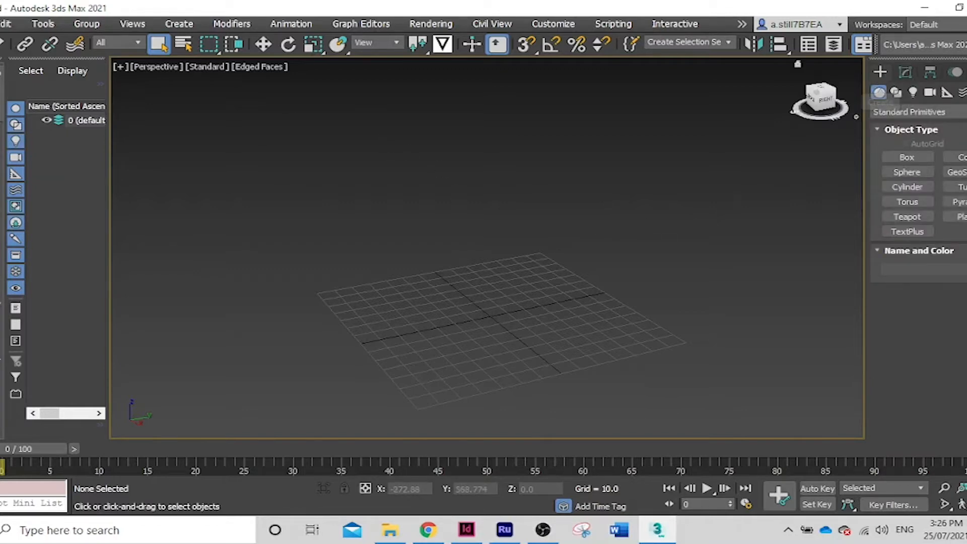
{"action": "left_click", "coordinate": [907, 157]}
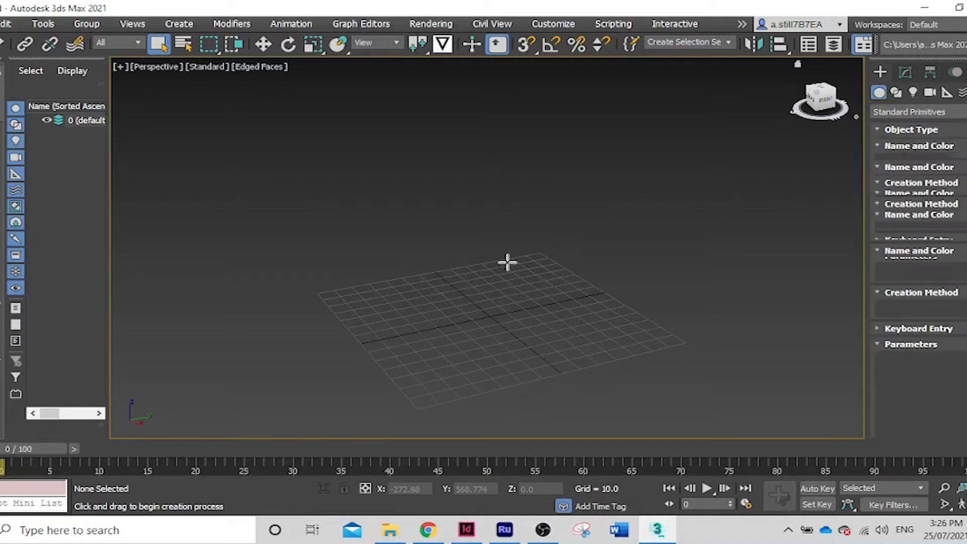
{"action": "left_click_drag", "start_coordinate": [296, 280], "coordinate": [794, 334]}
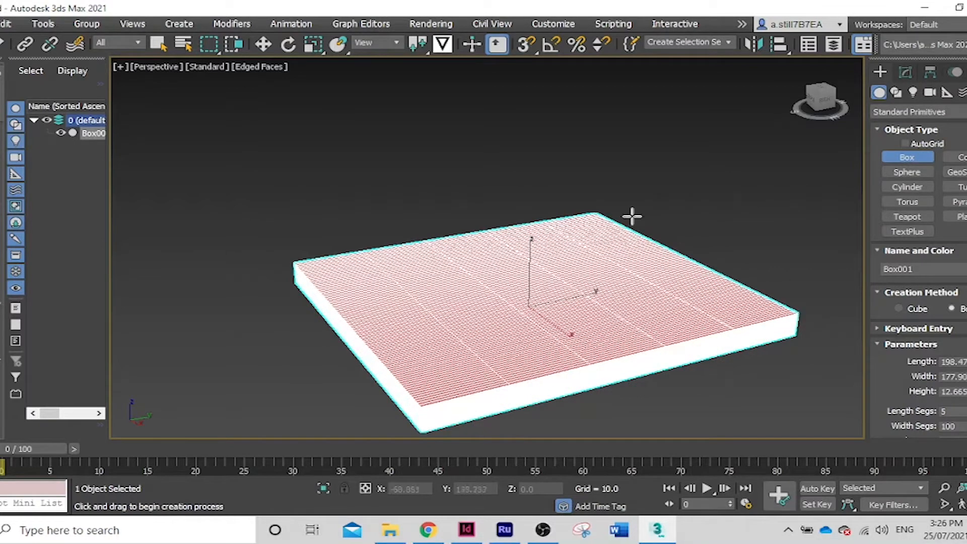
{"action": "scroll", "coordinate": [562, 275], "scroll_direction": "down", "scroll_amount": 3}
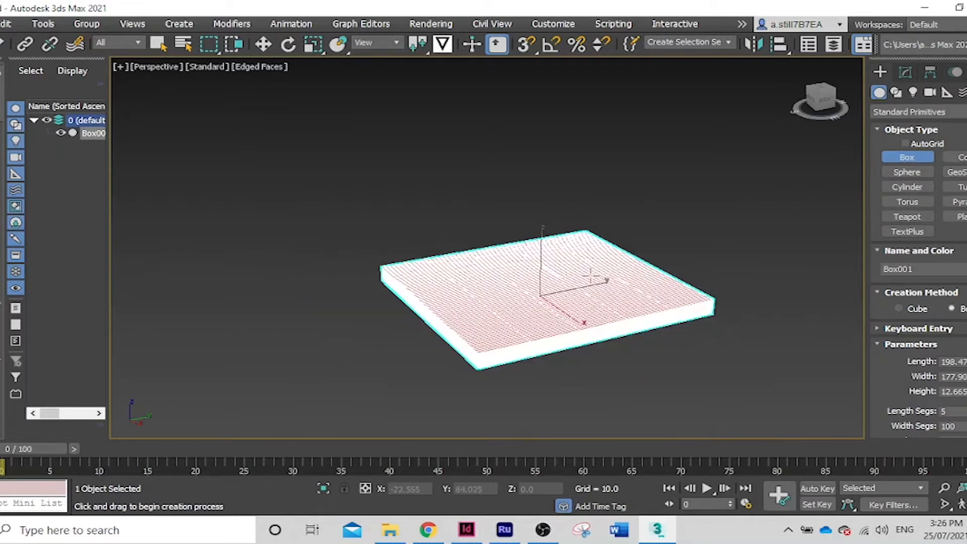
{"action": "scroll", "coordinate": [562, 274], "scroll_direction": "up", "scroll_amount": 3}
{"action": "scroll", "coordinate": [931, 355], "scroll_direction": "down", "scroll_amount": 1}
{"action": "scroll", "coordinate": [923, 357], "scroll_direction": "down", "scroll_amount": 1}
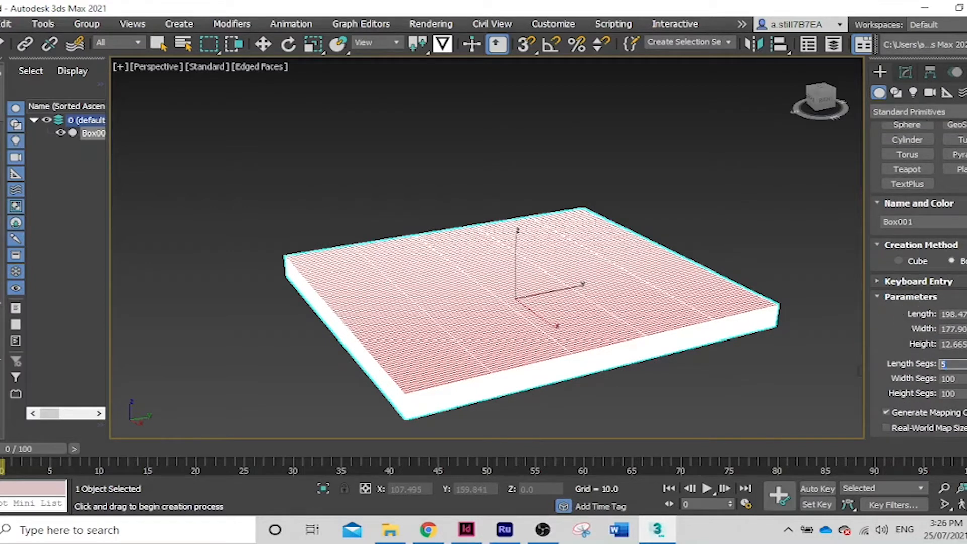
- Set the box's length segments to 100 and its height segments to 5
{"action": "double_click", "coordinate": [947, 363]}
{"action": "type", "text": "100"}
{"action": "key", "text": "Return"}
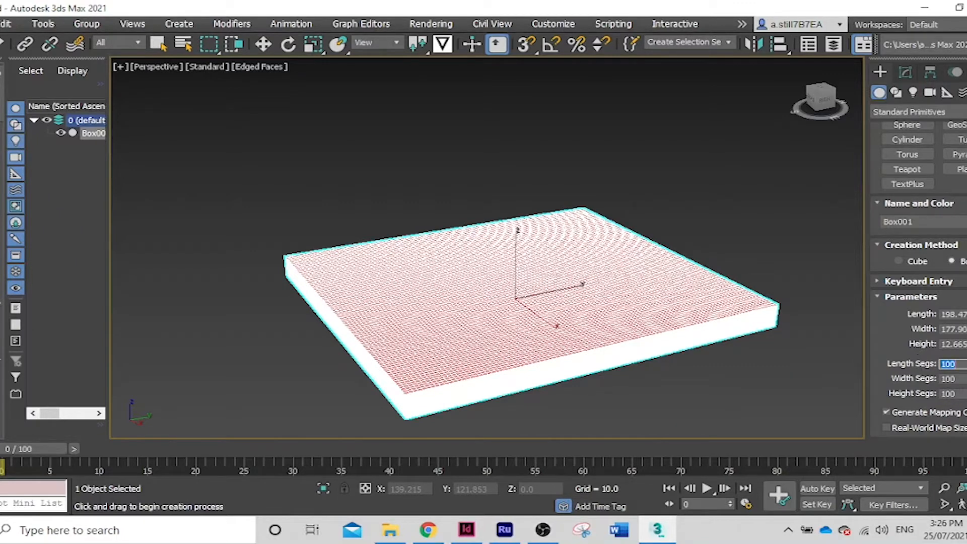
{"action": "key", "text": "Tab"}
{"action": "key", "text": "Tab"}
{"action": "type", "text": "5"}
{"action": "key", "text": "Return"}
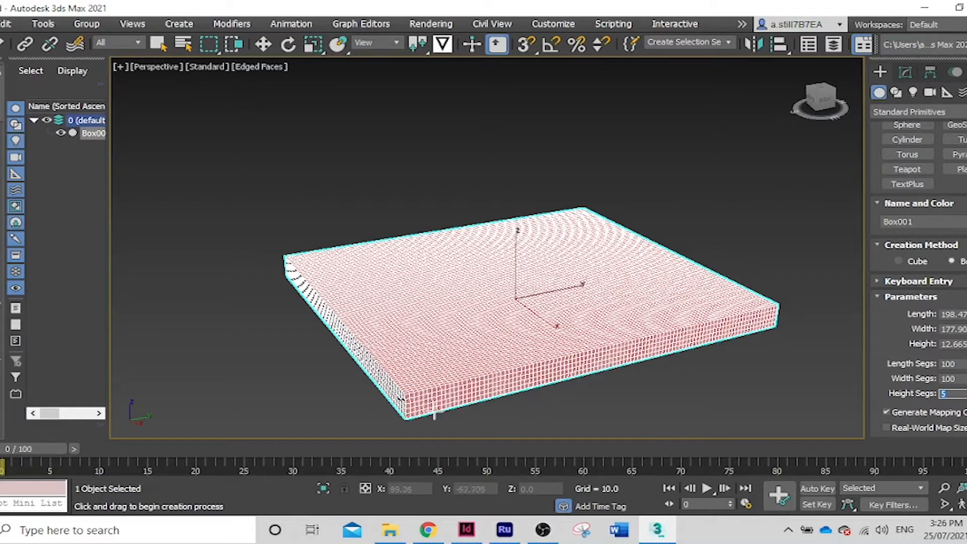
{"action": "scroll", "coordinate": [576, 313], "scroll_direction": "down", "scroll_amount": 1}
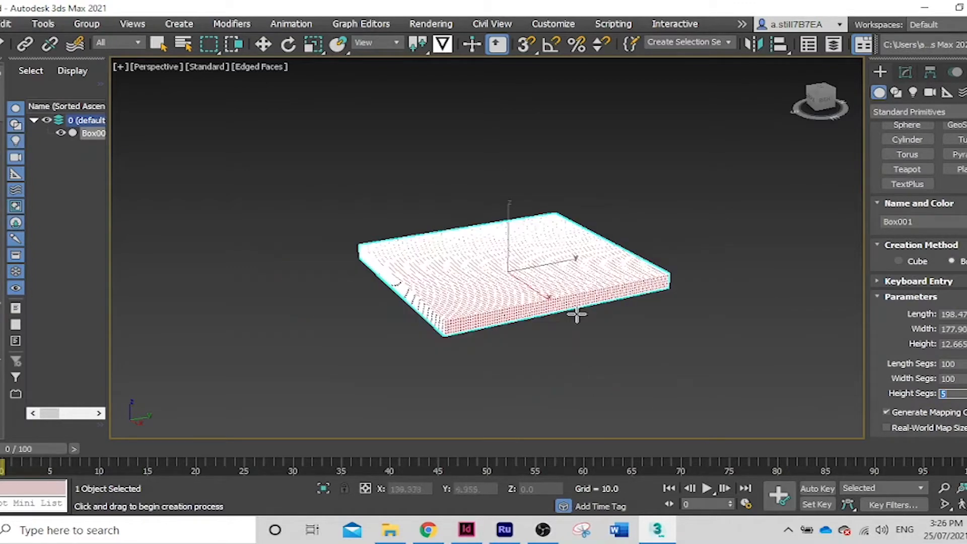
{"action": "scroll", "coordinate": [576, 313], "scroll_direction": "up", "scroll_amount": 2}
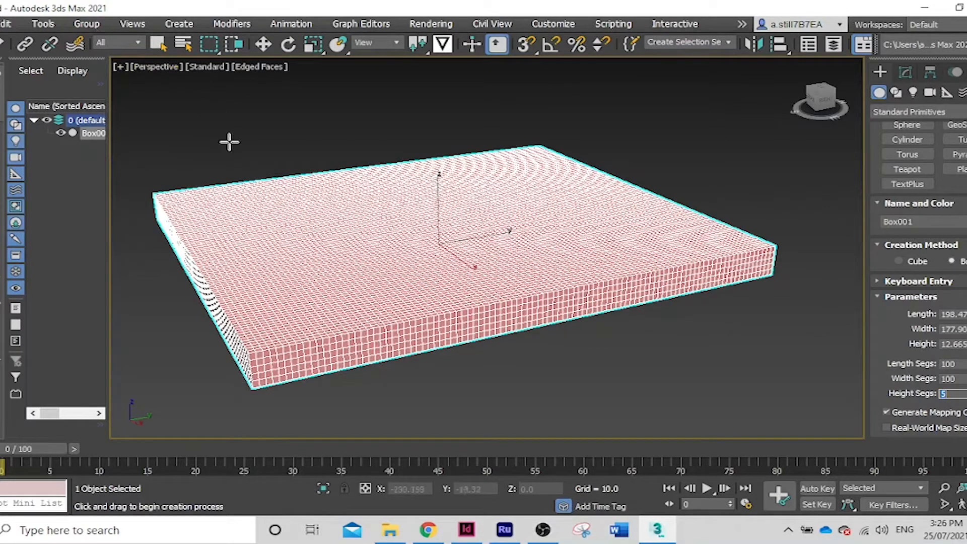
{"action": "left_click", "coordinate": [408, 141]}
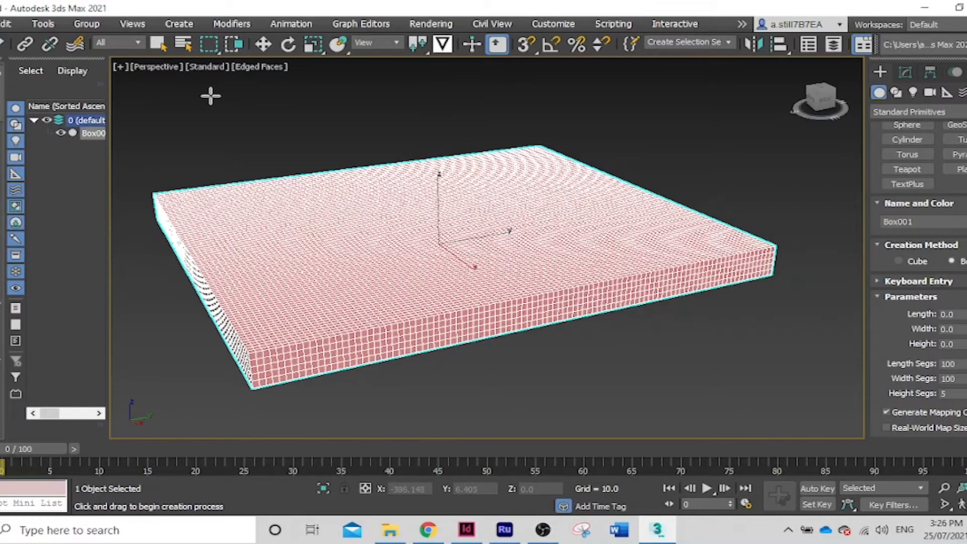
- Maximize the Front view and convert the box to an editable poly
{"action": "key", "text": "alt+w"}
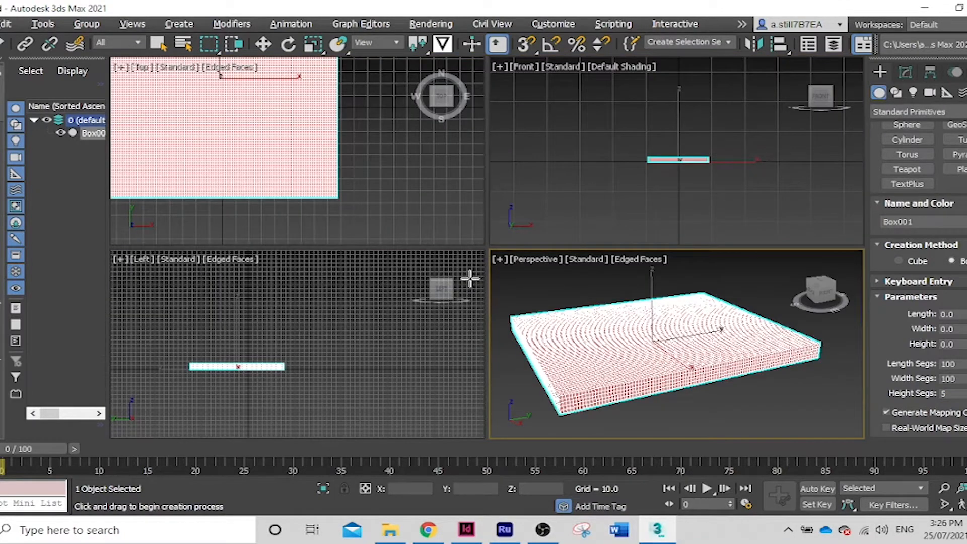
{"action": "left_click", "coordinate": [588, 180]}
{"action": "key", "text": "alt+w"}
{"action": "scroll", "coordinate": [451, 296], "scroll_direction": "up", "scroll_amount": 5}
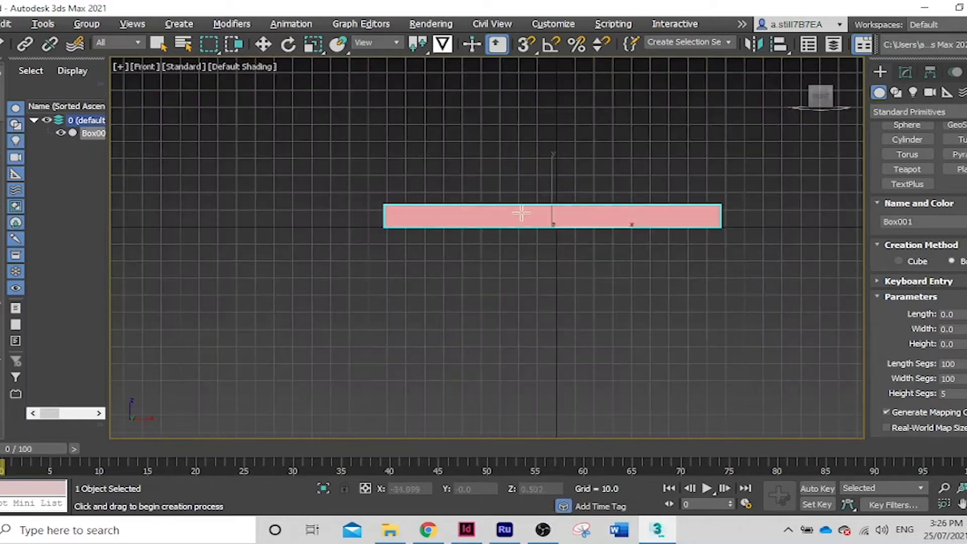
{"action": "scroll", "coordinate": [635, 202], "scroll_direction": "up", "scroll_amount": 4}
{"action": "key", "text": "q"}
{"action": "right_click", "coordinate": [512, 230]}
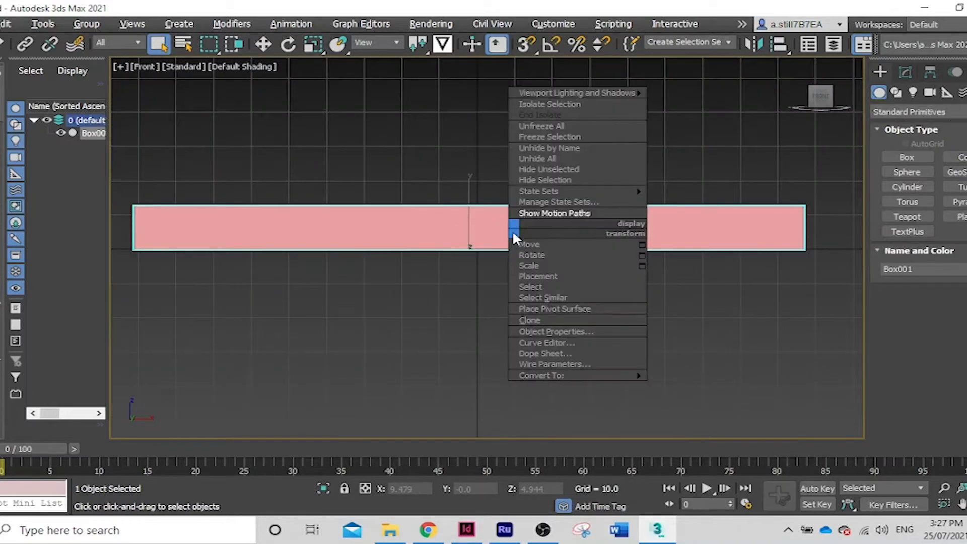
{"action": "mouse_move", "coordinate": [549, 376]}
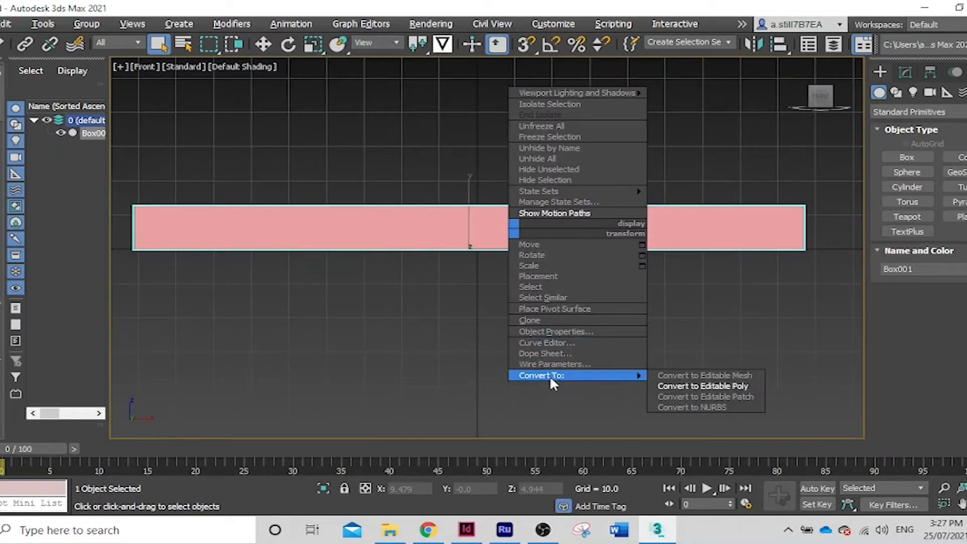
{"action": "left_click", "coordinate": [707, 384]}
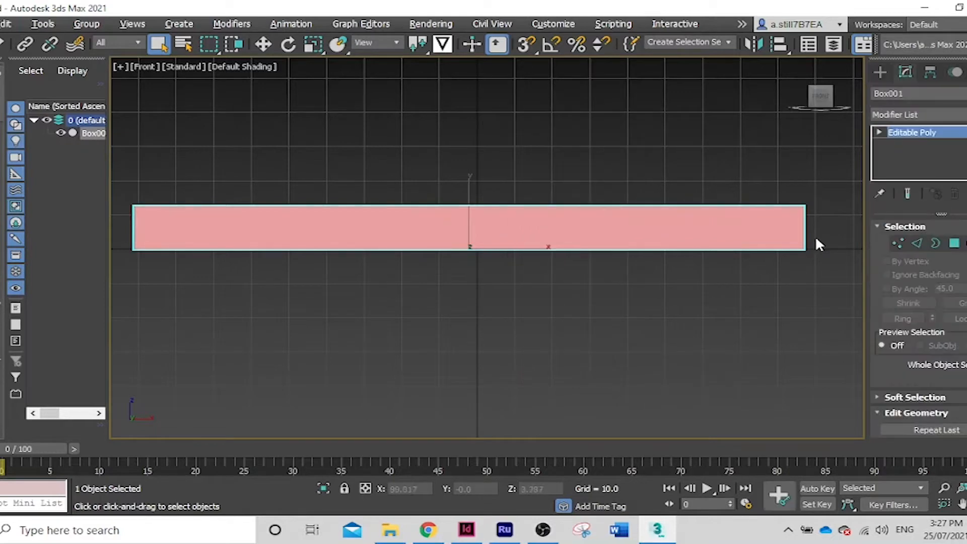
- Display edged faces in the Front view and delete all side polygons of the box, keeping only its upper and lower sheets
{"action": "left_click", "coordinate": [241, 67]}
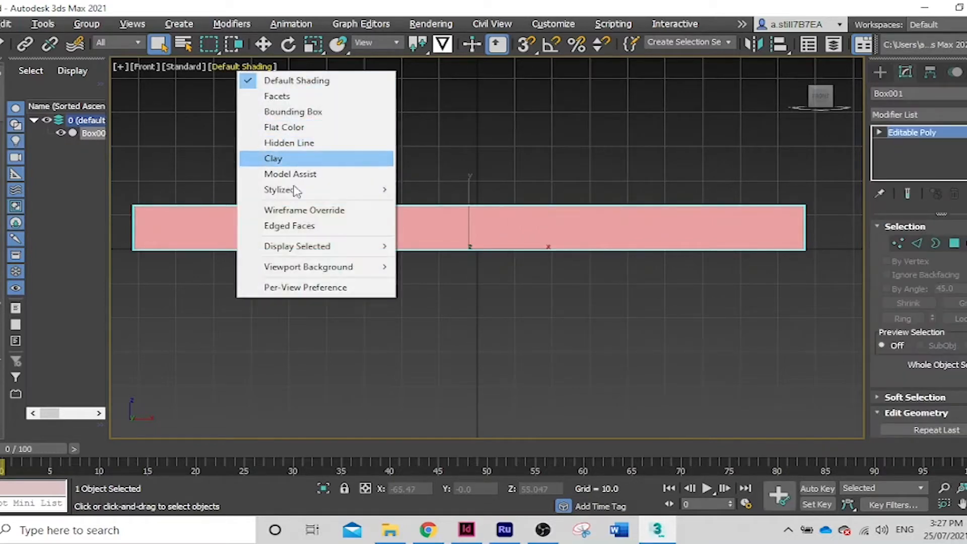
{"action": "left_click", "coordinate": [289, 226]}
{"action": "key", "text": "2"}
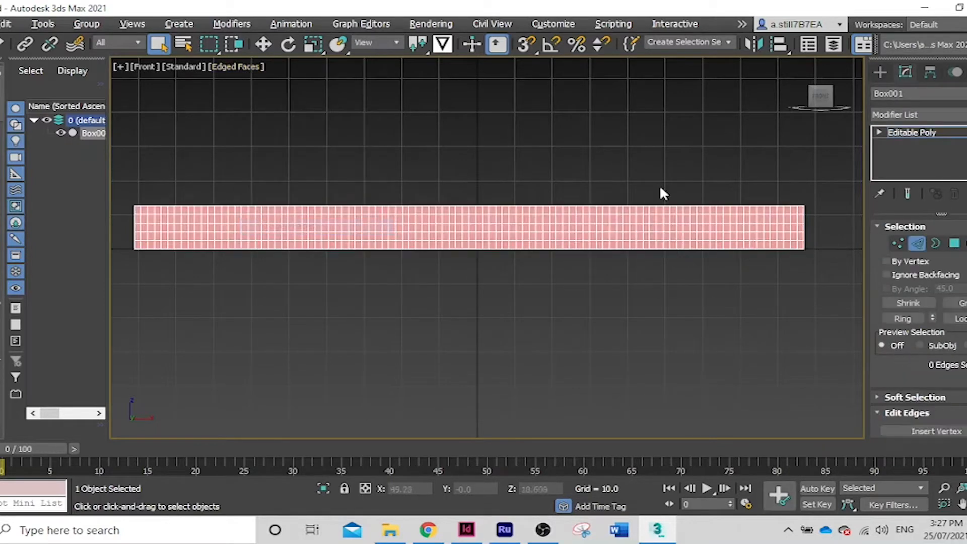
{"action": "left_click", "coordinate": [954, 243]}
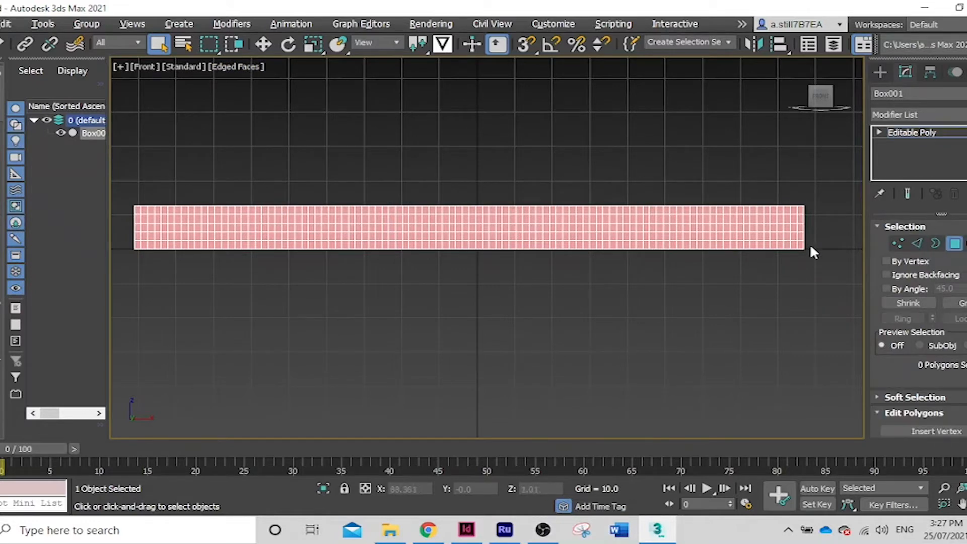
{"action": "left_click_drag", "start_coordinate": [819, 244], "coordinate": [131, 214]}
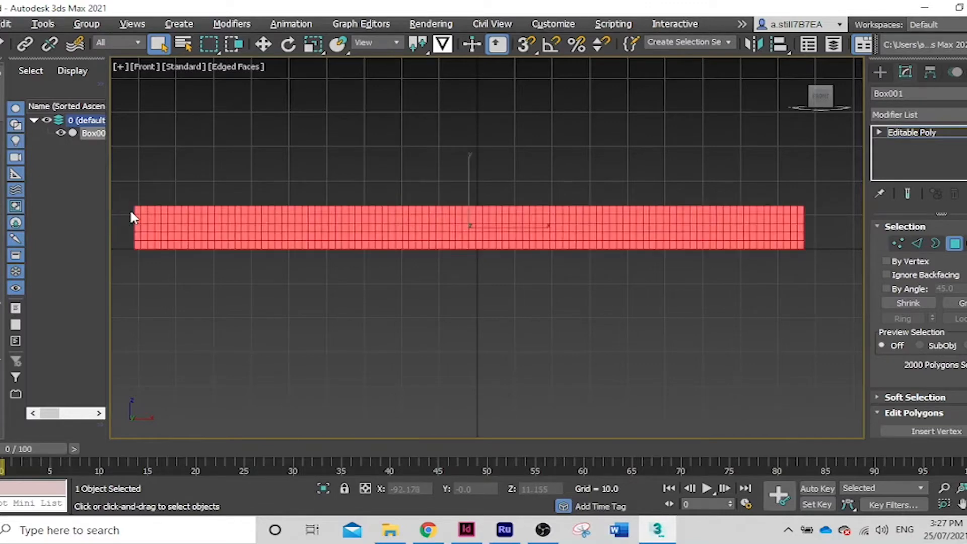
{"action": "key", "text": "Delete"}
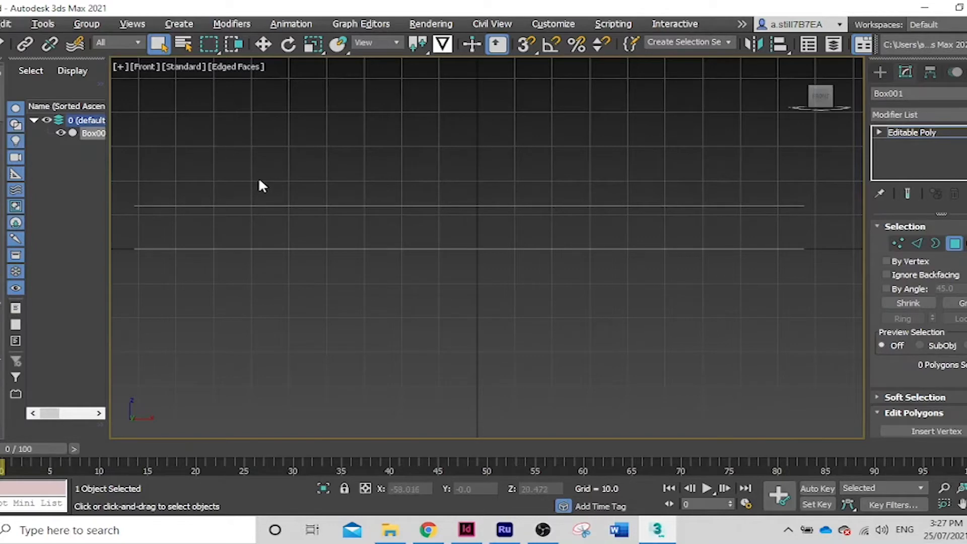
- Select all polygons of the upper sheet and apply a Ripple modifier to them
{"action": "key", "text": "alt+w"}
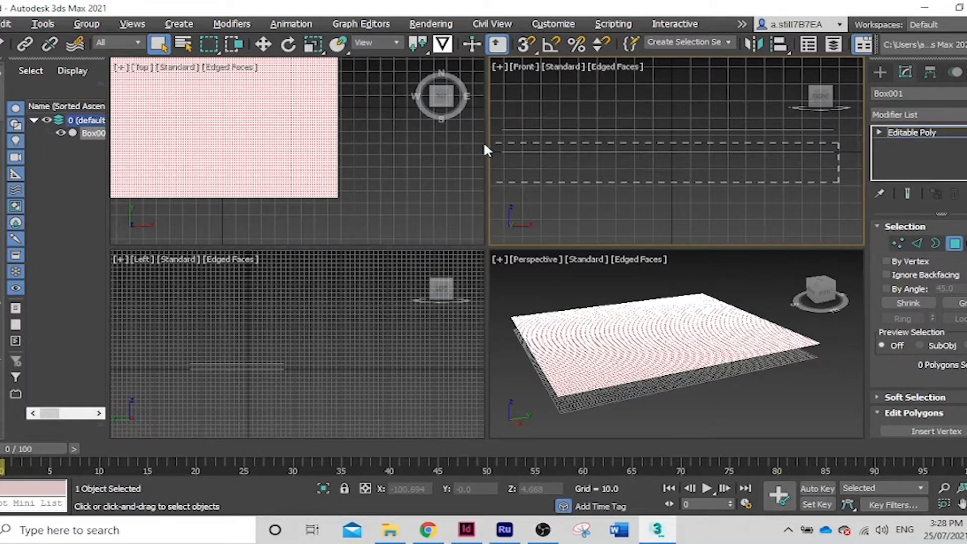
{"action": "key", "text": "ctrl+a"}
{"action": "left_click", "coordinate": [715, 184]}
{"action": "left_click_drag", "start_coordinate": [833, 138], "coordinate": [499, 104]}
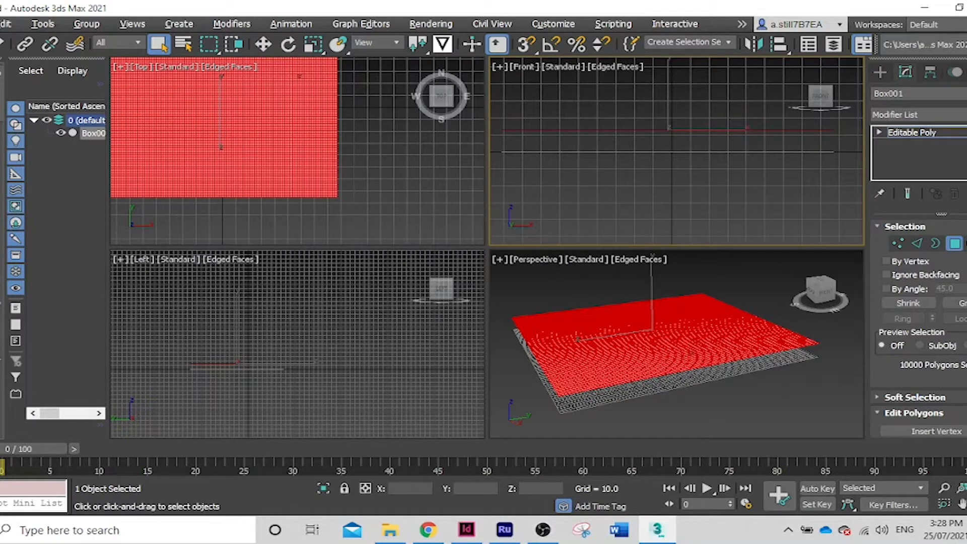
{"action": "left_click", "coordinate": [959, 114]}
{"action": "key", "text": "r"}
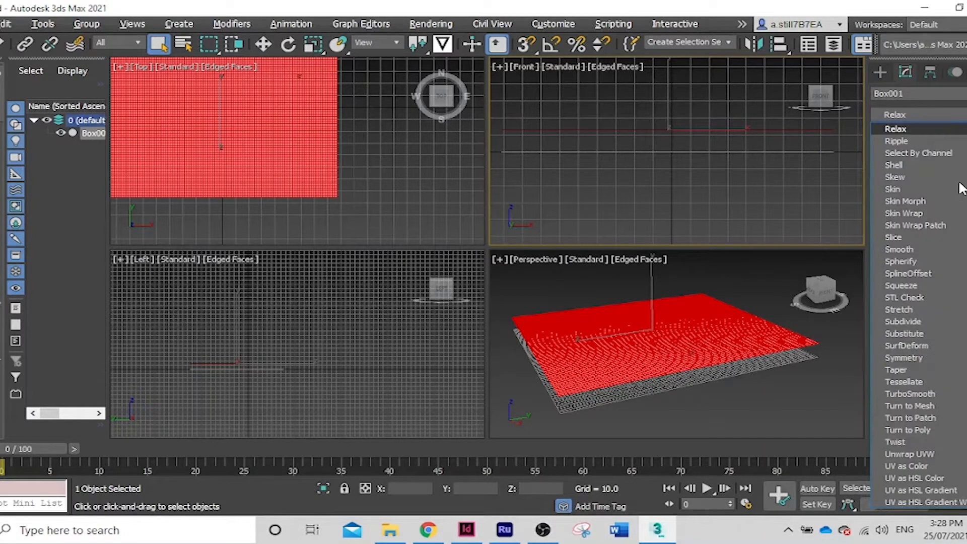
{"action": "left_click", "coordinate": [914, 136]}
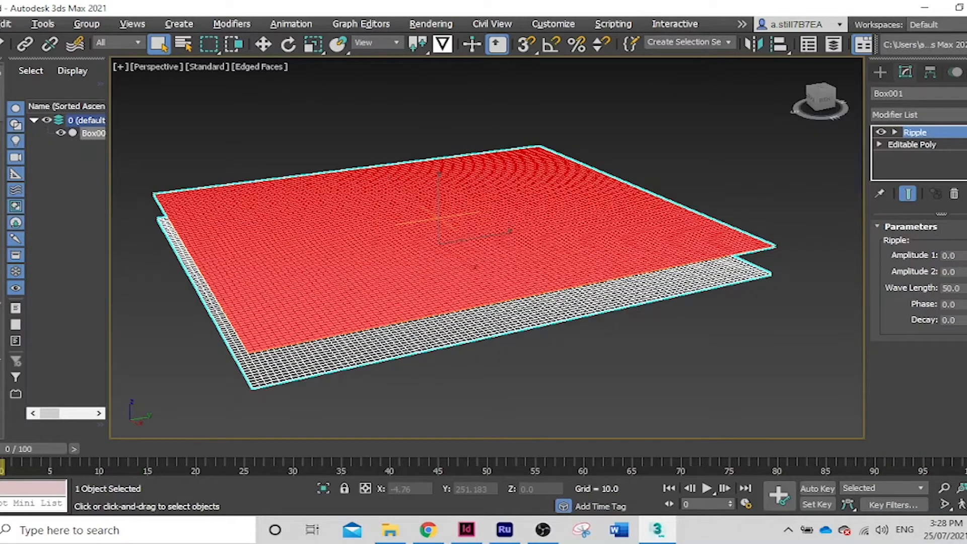
- Set the Ripple's Amplitude 1 to 3.86, Amplitude 2 to 4.32 and Wave Length to 29.5
{"action": "left_click_drag", "start_coordinate": [966, 256], "coordinate": [966, 209]}
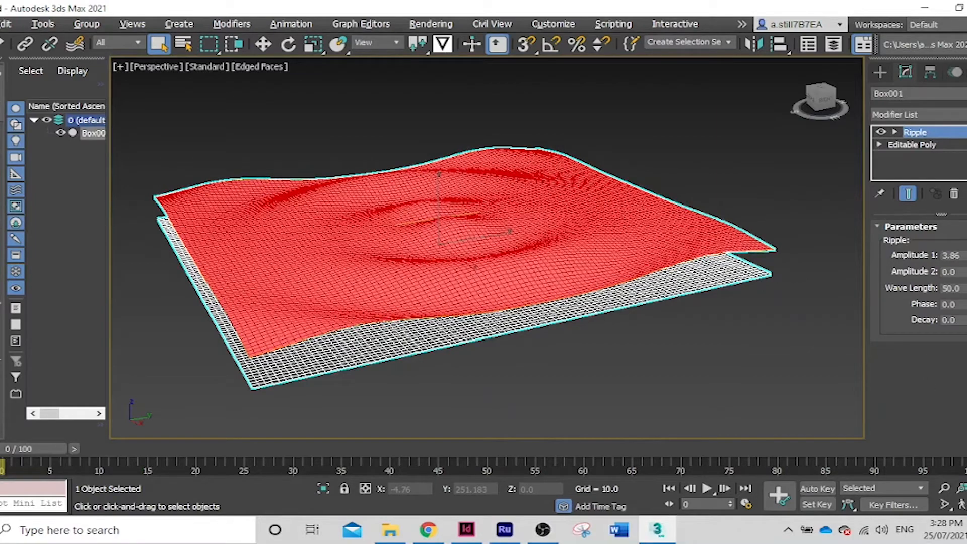
{"action": "left_click_drag", "start_coordinate": [966, 271], "coordinate": [966, 219]}
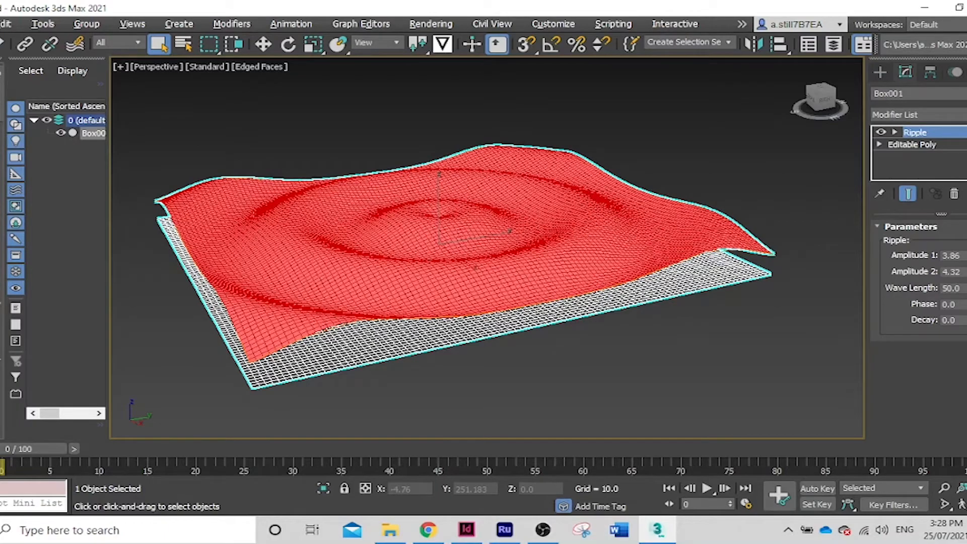
{"action": "mouse_move", "coordinate": [966, 287]}
{"action": "left_mouse_down"}
{"action": "mouse_move", "coordinate": [966, 266]}
{"action": "mouse_move", "coordinate": [965, 287]}
{"action": "left_mouse_up"}
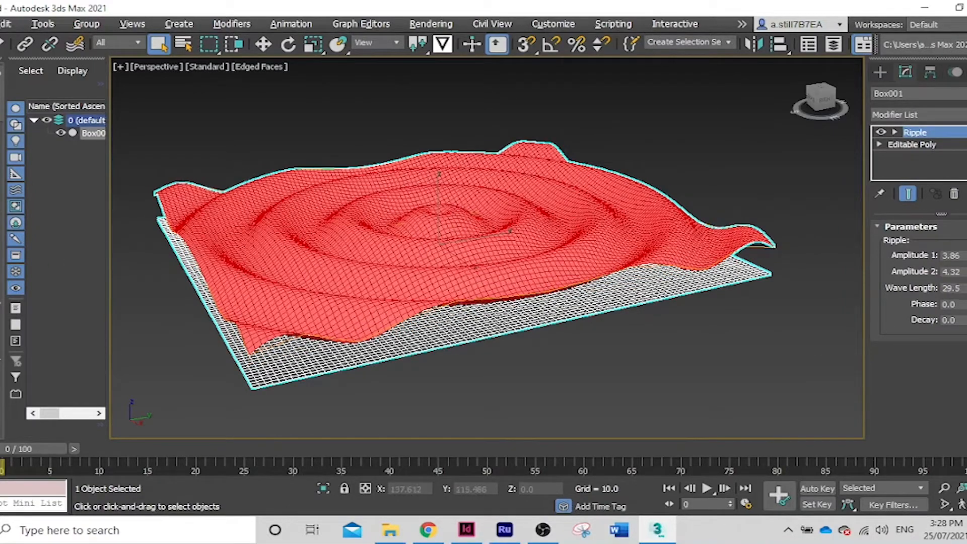
- Reselect the rippled object, add a Slice modifier above the Ripple and activate its slice plane for moving
{"action": "left_click", "coordinate": [586, 344]}
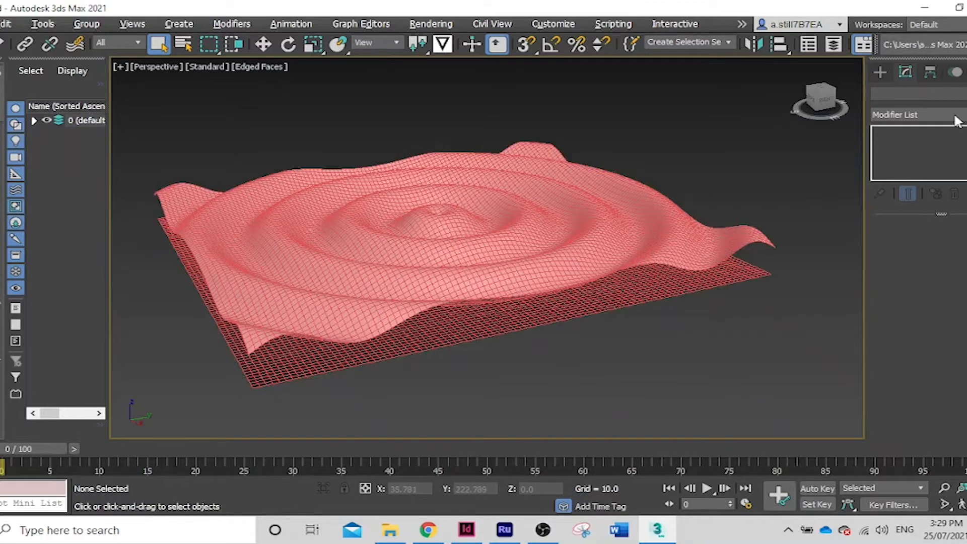
{"action": "mouse_move", "coordinate": [799, 359]}
{"action": "left_mouse_down"}
{"action": "mouse_move", "coordinate": [484, 188]}
{"action": "mouse_move", "coordinate": [154, 120]}
{"action": "left_mouse_up"}
{"action": "scroll", "coordinate": [519, 267], "scroll_direction": "down", "scroll_amount": 3}
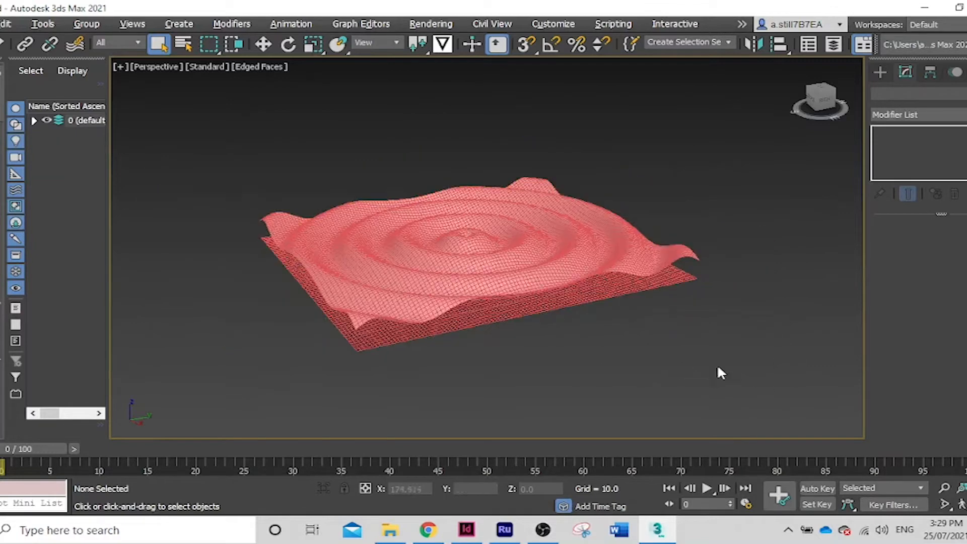
{"action": "left_click_drag", "start_coordinate": [720, 373], "coordinate": [216, 132]}
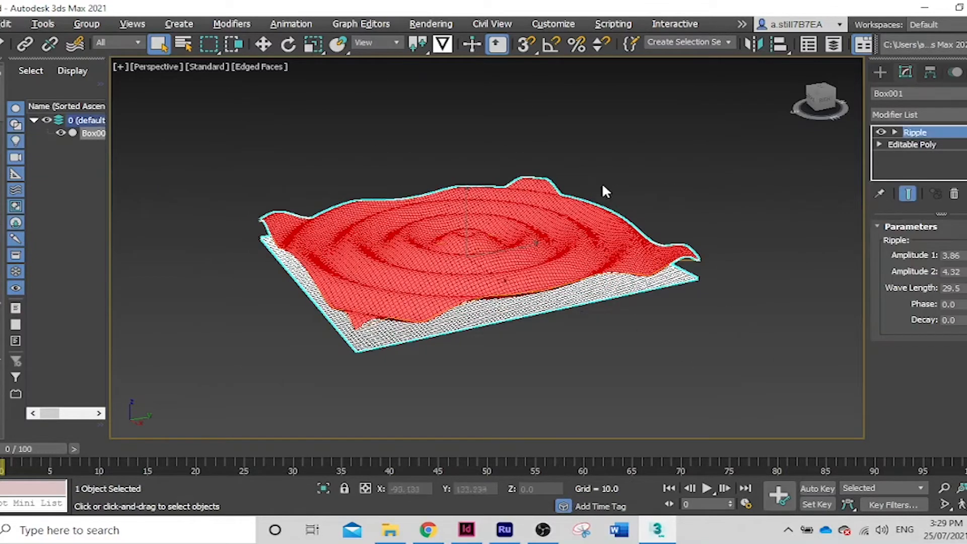
{"action": "left_click", "coordinate": [917, 114]}
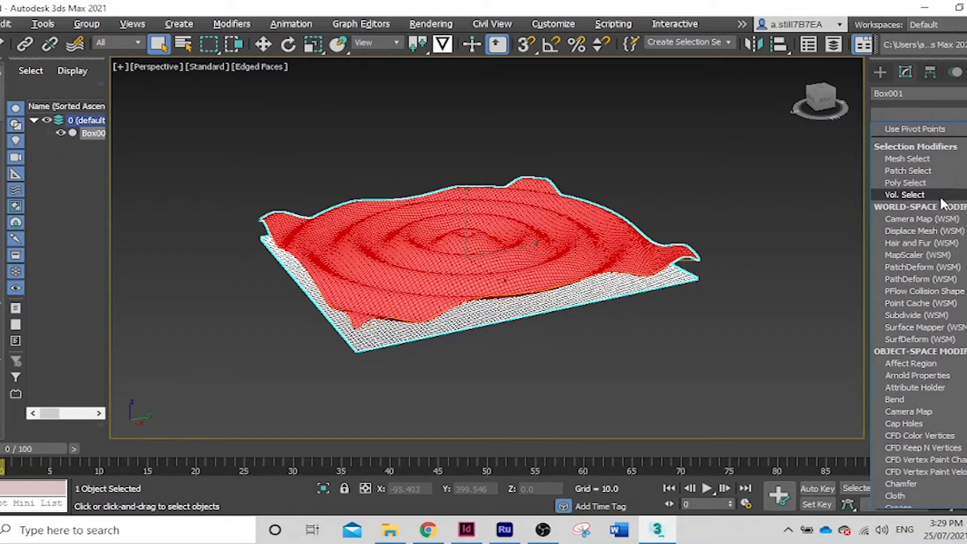
{"action": "scroll", "coordinate": [940, 195], "scroll_direction": "down", "scroll_amount": 5}
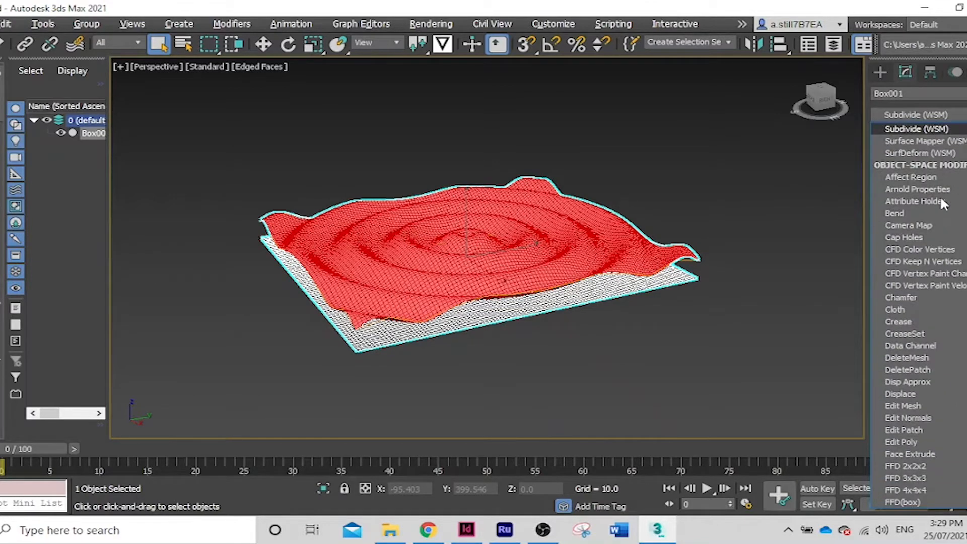
{"action": "scroll", "coordinate": [940, 196], "scroll_direction": "down", "scroll_amount": 10}
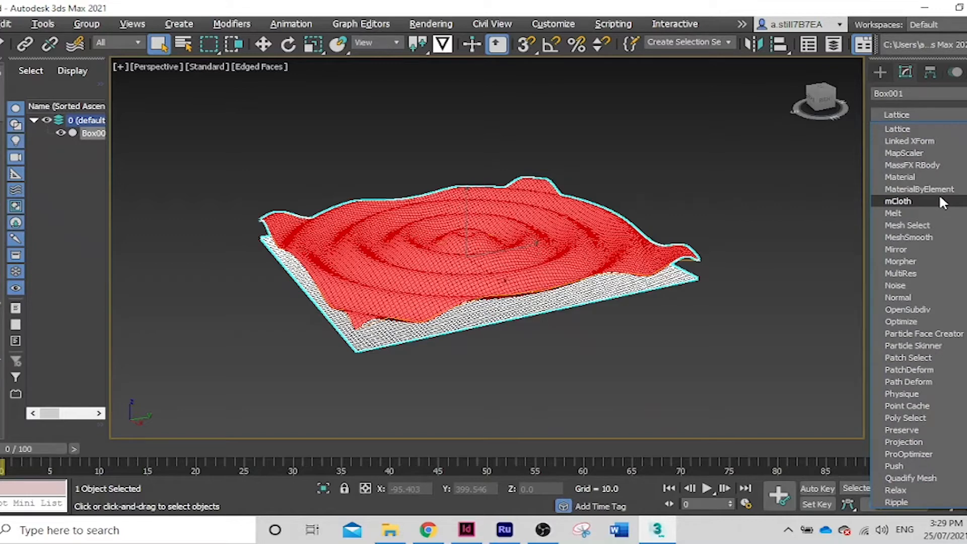
{"action": "scroll", "coordinate": [938, 195], "scroll_direction": "down", "scroll_amount": 10}
{"action": "left_click", "coordinate": [905, 211]}
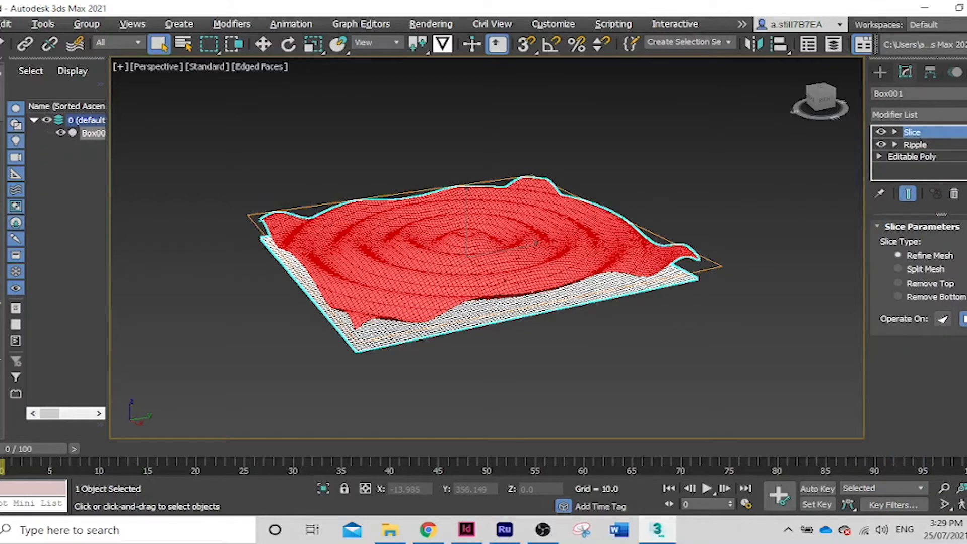
{"action": "key", "text": "1"}
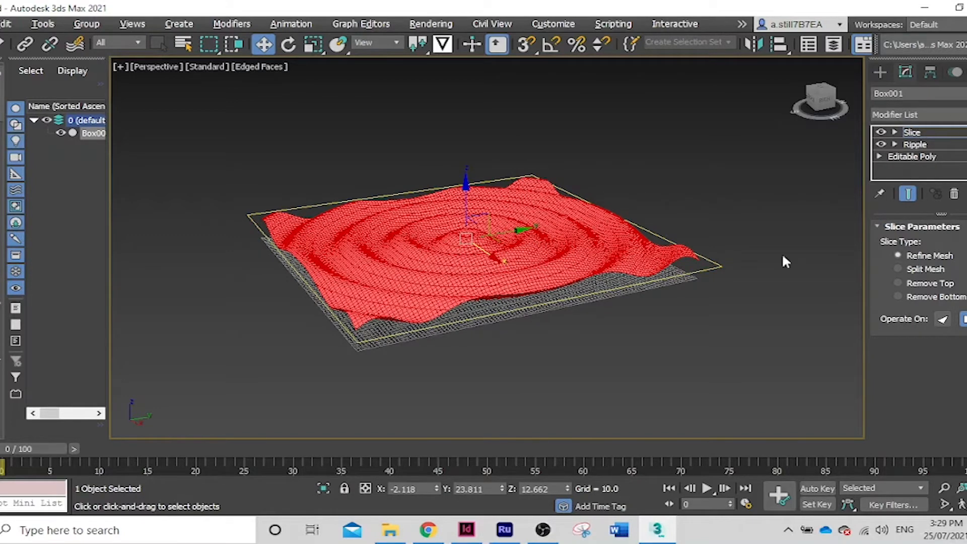
- Rotate the slice plane about the X axis until it stands upright, and set the slice type to Remove Bottom
{"action": "left_click", "coordinate": [289, 44]}
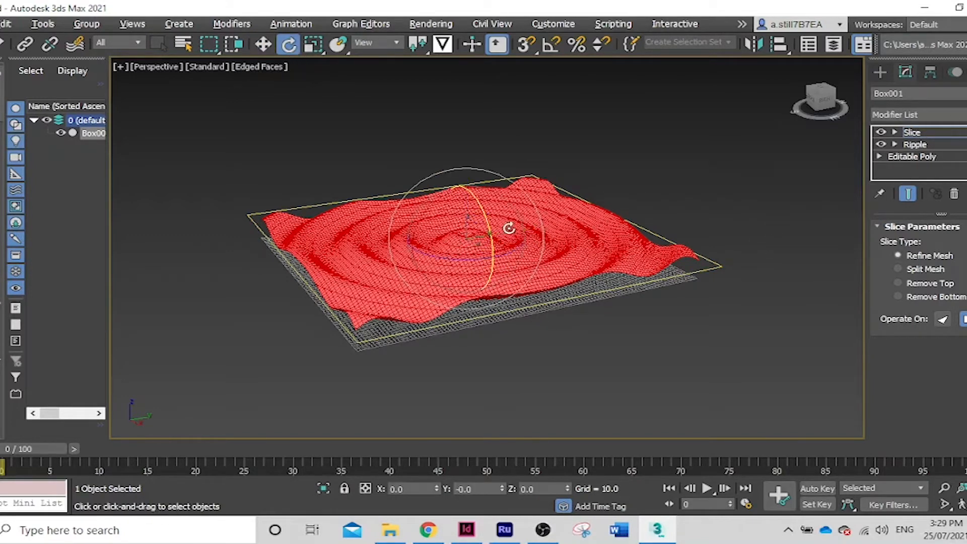
{"action": "left_click", "coordinate": [411, 489]}
{"action": "key", "text": "Return"}
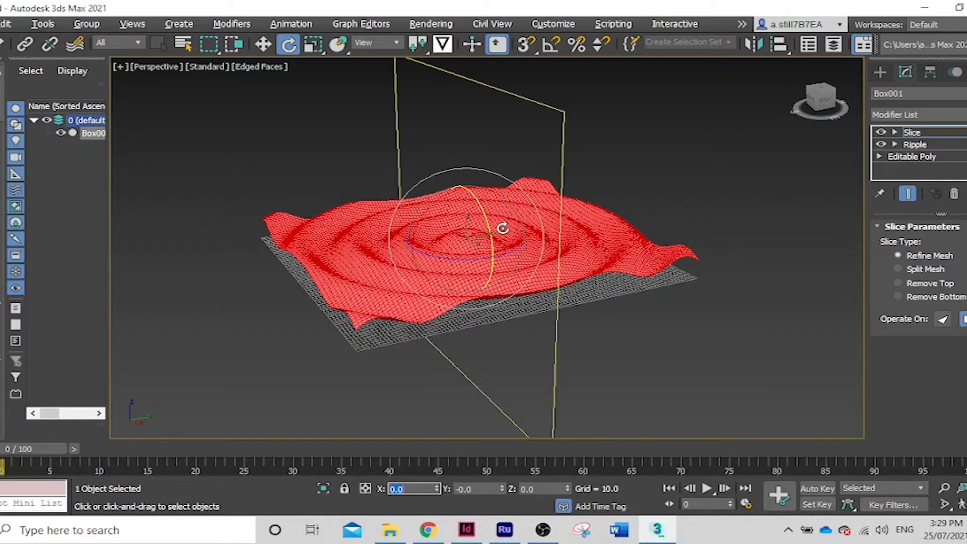
{"action": "left_click", "coordinate": [897, 297]}
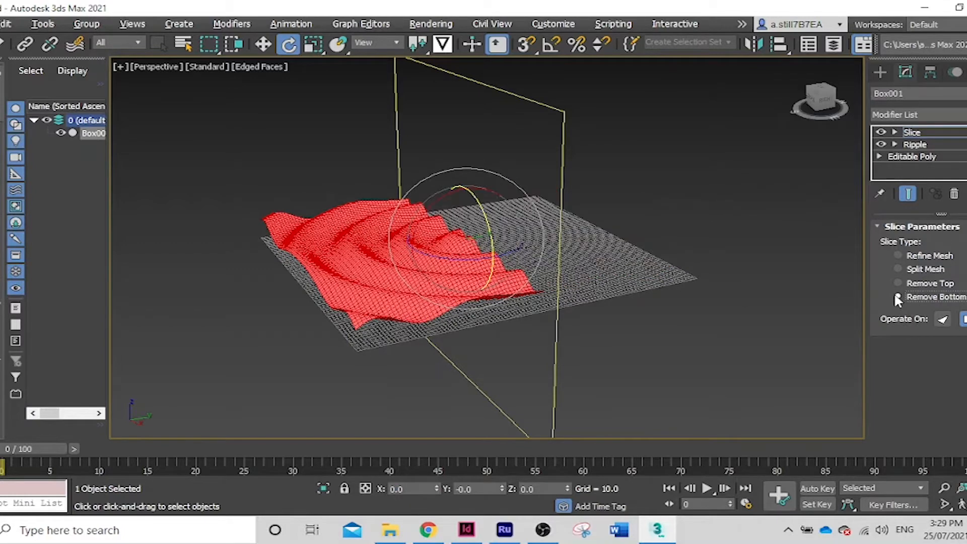
- Move the upright slice plane along the Y axis to about 0.76 to trim the rippled sheet
{"action": "left_click", "coordinate": [263, 45]}
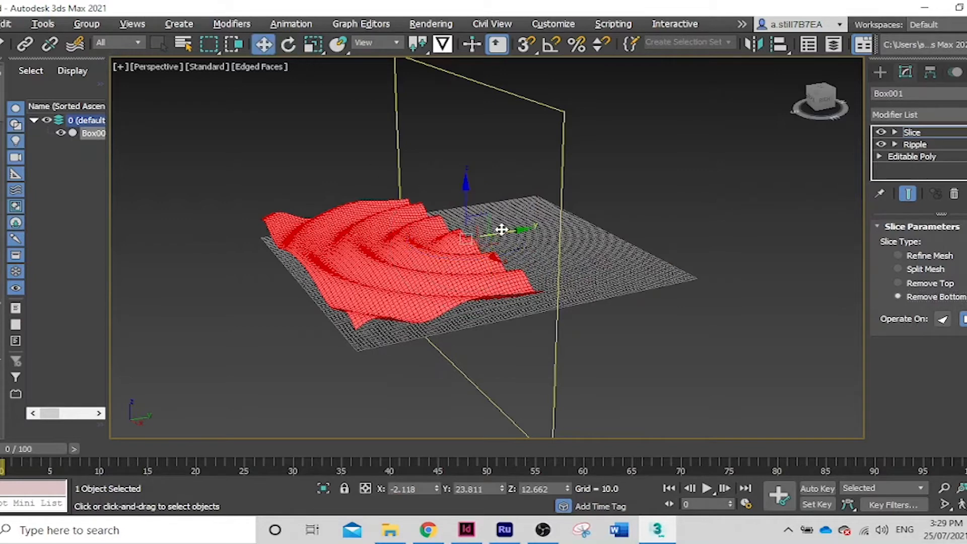
{"action": "left_click_drag", "start_coordinate": [501, 230], "coordinate": [486, 246]}
{"action": "middle_click_drag", "start_coordinate": [578, 221], "coordinate": [538, 225], "text": "alt"}
{"action": "left_click_drag", "start_coordinate": [505, 227], "coordinate": [503, 225]}
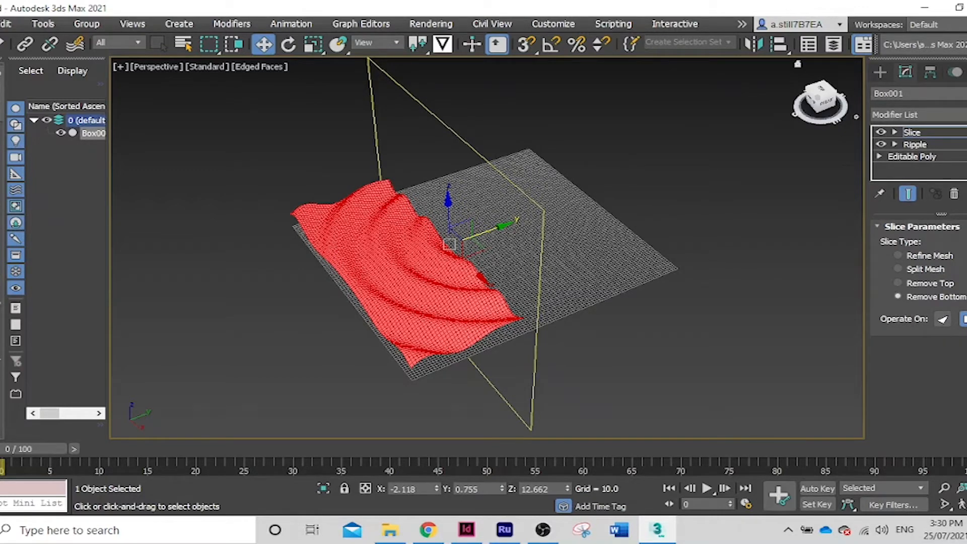
- Add a second Slice modifier above the first one and activate its slice plane
{"action": "left_click", "coordinate": [959, 115]}
{"action": "key", "text": "s"}
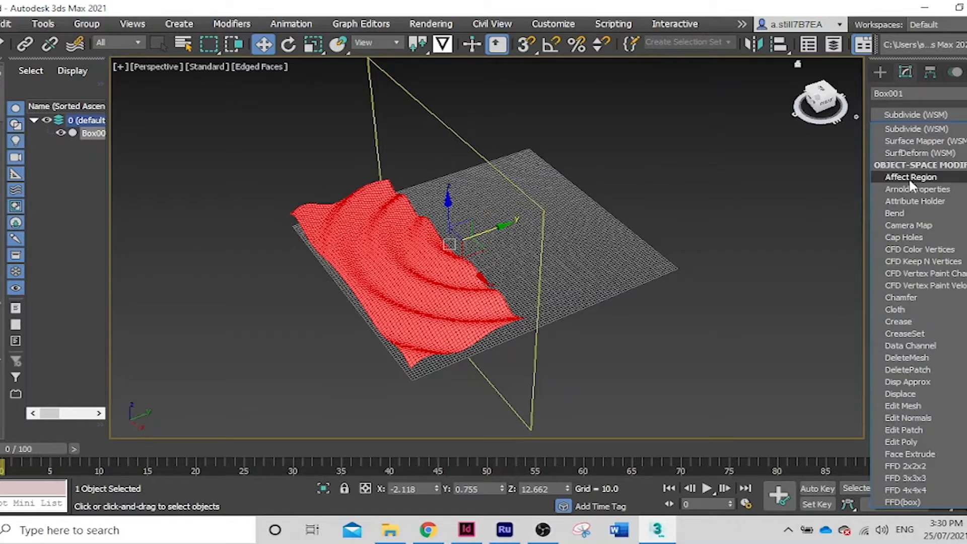
{"action": "key", "text": "s"}
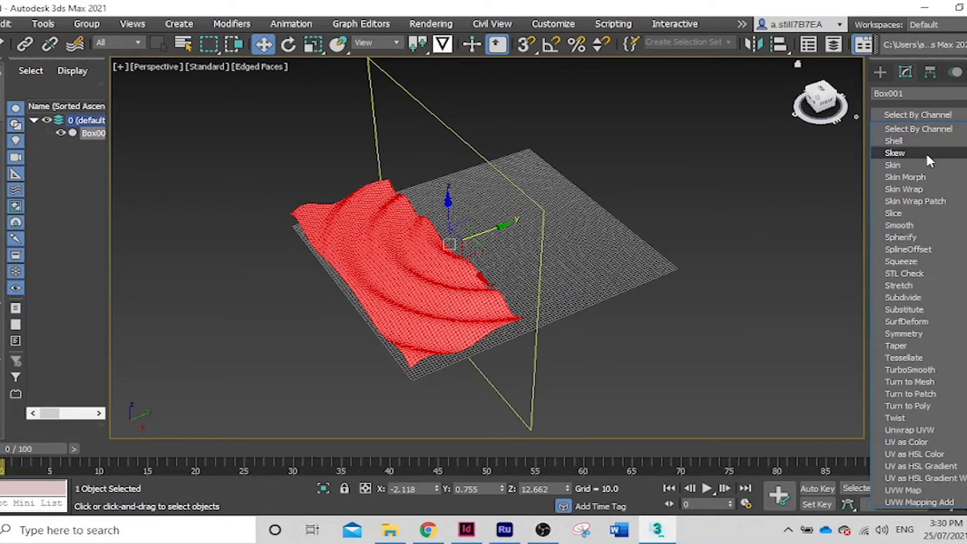
{"action": "left_click", "coordinate": [915, 213]}
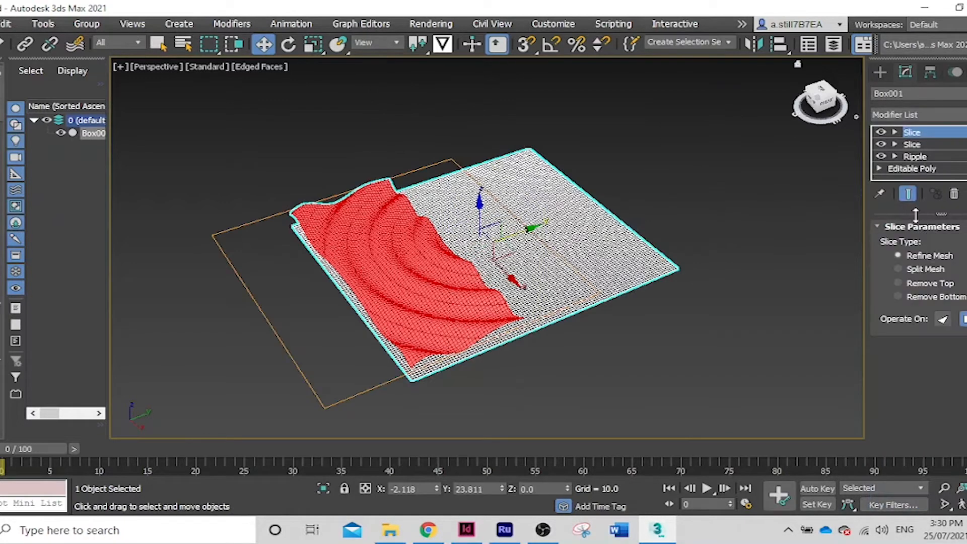
{"action": "key", "text": "1"}
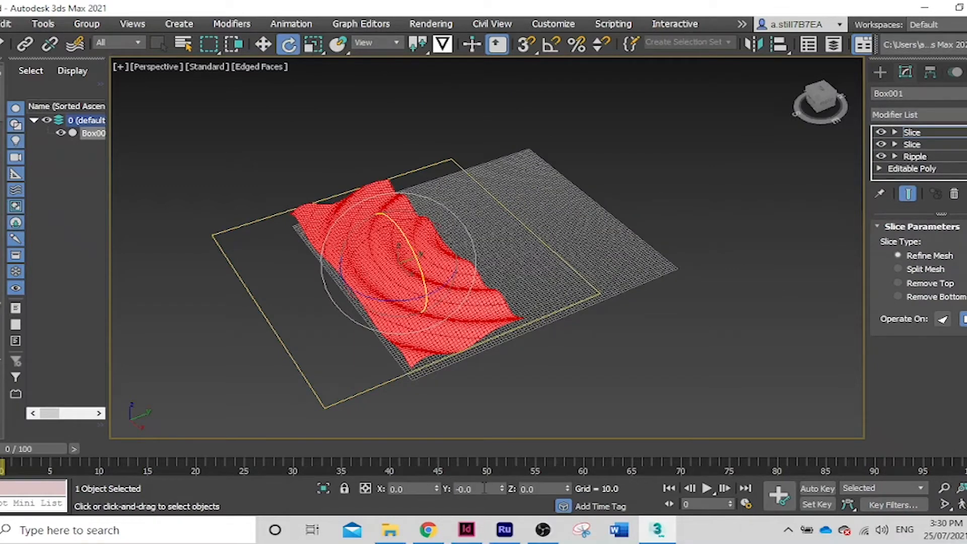
- Rotate the second slice plane 90 degrees about the Y axis and set its slice type to Remove Bottom
{"action": "left_click_drag", "start_coordinate": [485, 488], "coordinate": [442, 484]}
{"action": "type", "text": "90"}
{"action": "key", "text": "Return"}
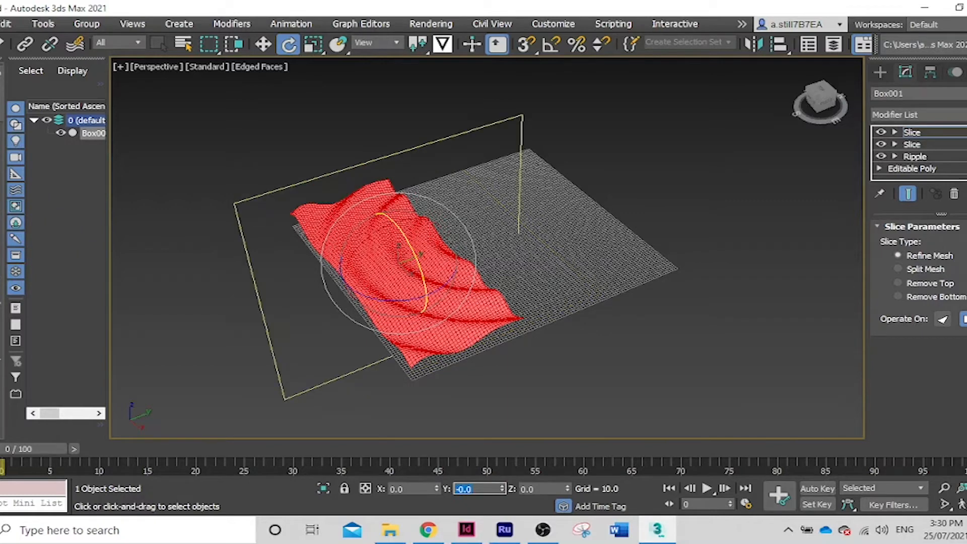
{"action": "left_click", "coordinate": [923, 297]}
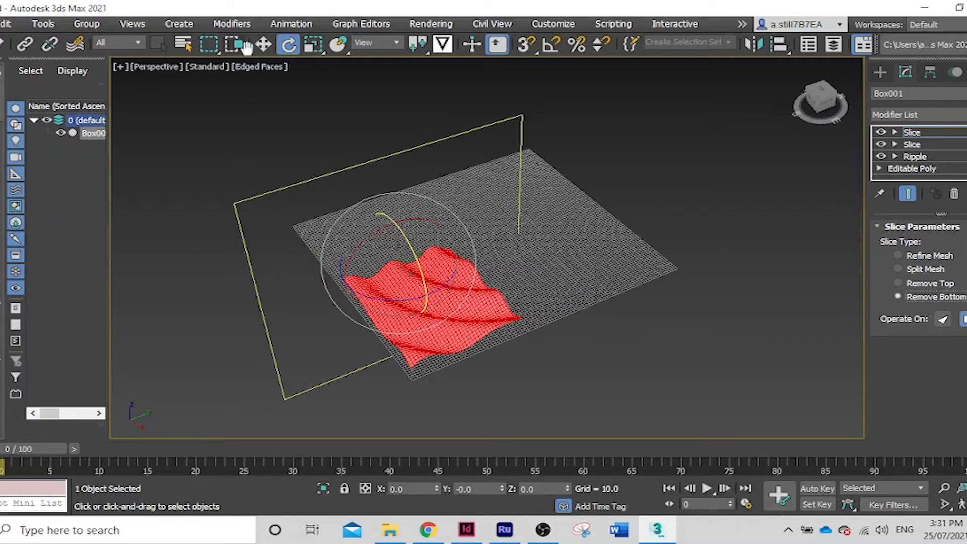
- Move the second slice plane along the negative X axis to keep a larger part of the rippled sheet
{"action": "left_click", "coordinate": [264, 44]}
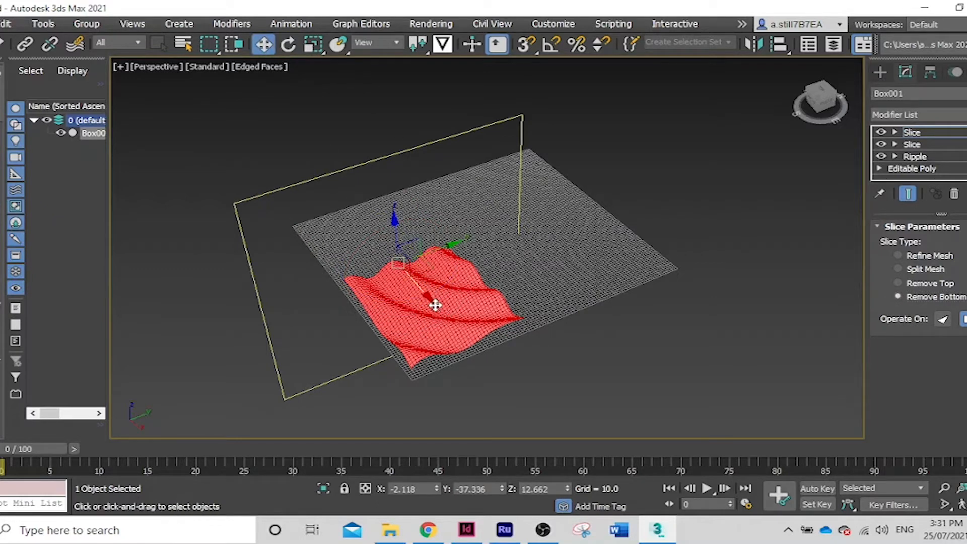
{"action": "left_click_drag", "start_coordinate": [434, 302], "coordinate": [423, 267]}
{"action": "scroll", "coordinate": [422, 260], "scroll_direction": "up", "scroll_amount": 5}
{"action": "scroll", "coordinate": [425, 257], "scroll_direction": "down", "scroll_amount": 3}
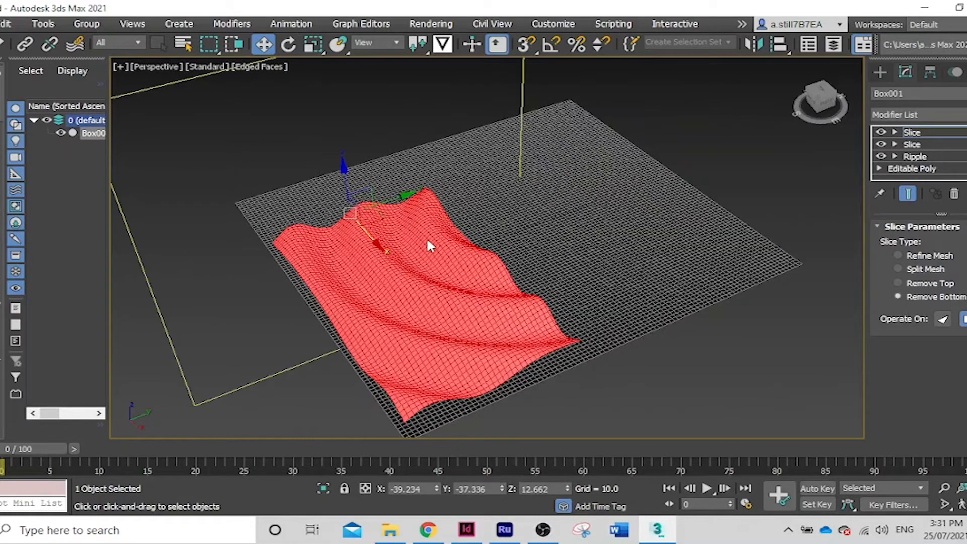
{"action": "left_click_drag", "start_coordinate": [380, 236], "coordinate": [373, 240]}
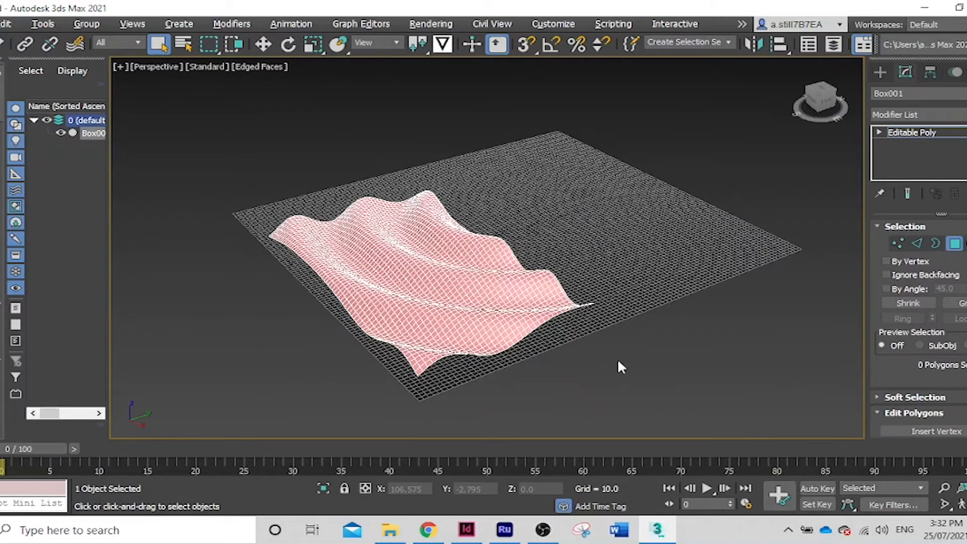
- Maximize the Top view, convert the object to Editable Poly and return to polygon selection
{"action": "key", "text": "alt+w"}
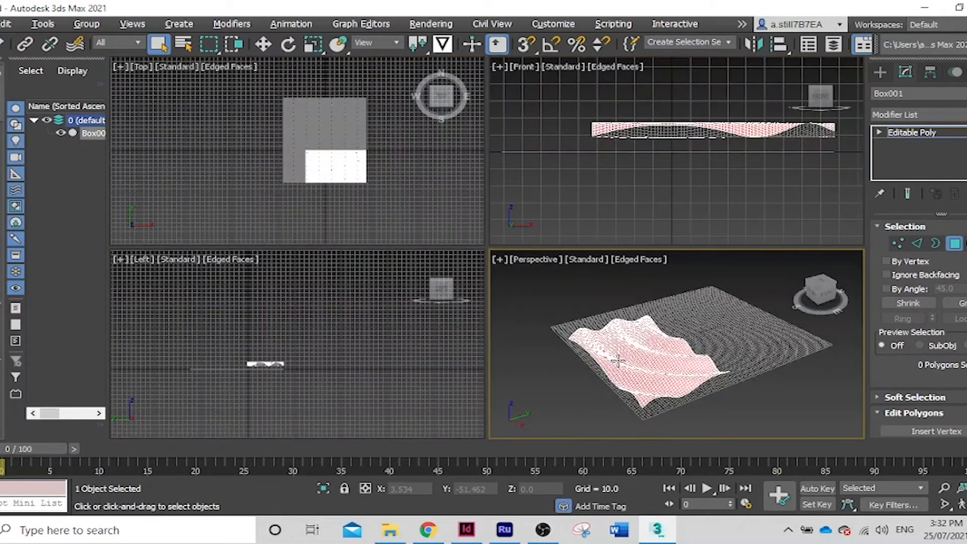
{"action": "right_click", "coordinate": [426, 179]}
{"action": "key", "text": "alt+w"}
{"action": "scroll", "coordinate": [604, 238], "scroll_direction": "up", "scroll_amount": 3}
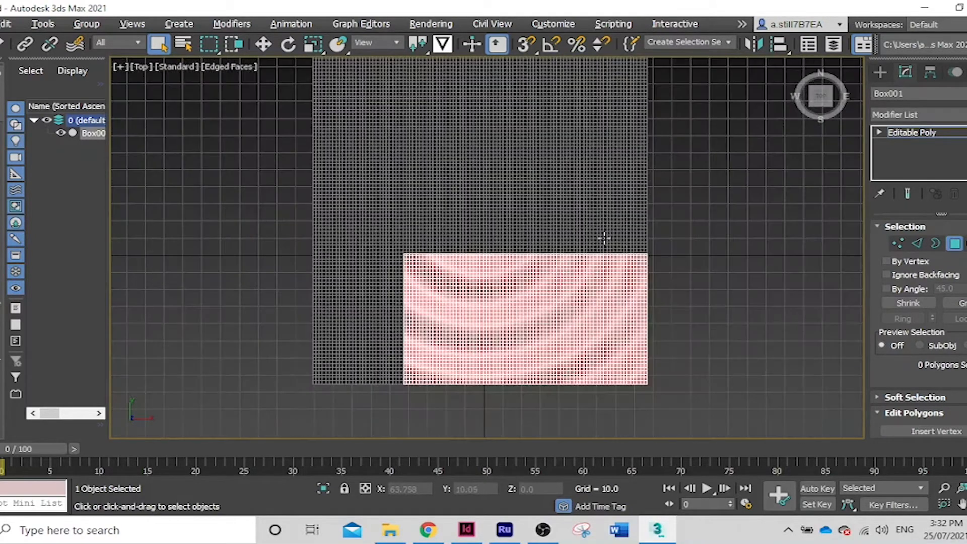
{"action": "scroll", "coordinate": [604, 238], "scroll_direction": "up", "scroll_amount": 3}
{"action": "scroll", "coordinate": [622, 243], "scroll_direction": "down", "scroll_amount": 3}
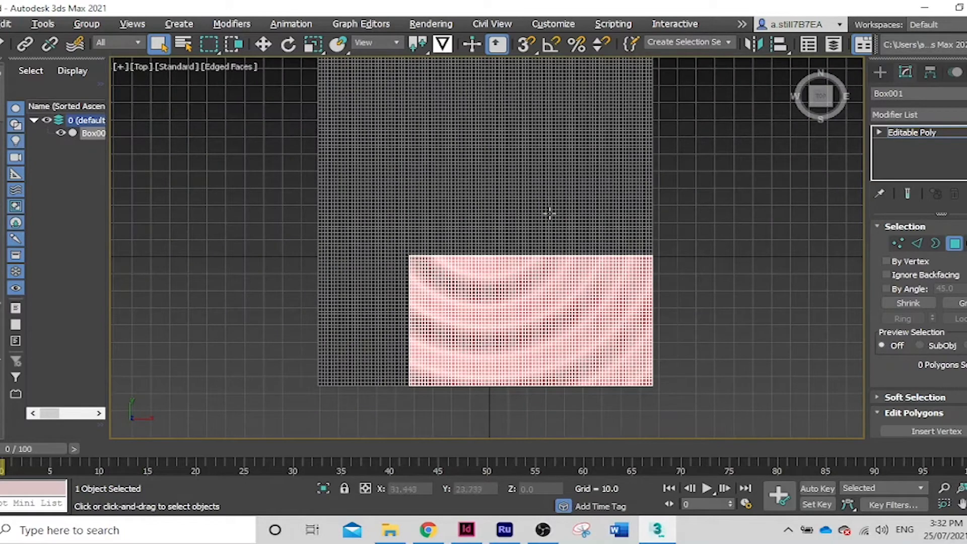
{"action": "right_click", "coordinate": [575, 224]}
{"action": "mouse_move", "coordinate": [617, 371]}
{"action": "left_click", "coordinate": [731, 383]}
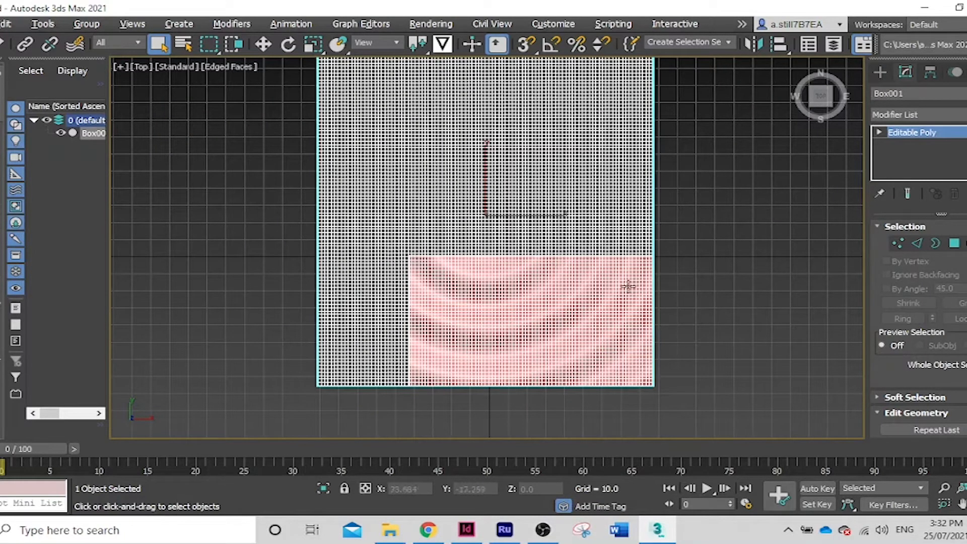
{"action": "left_click", "coordinate": [954, 246]}
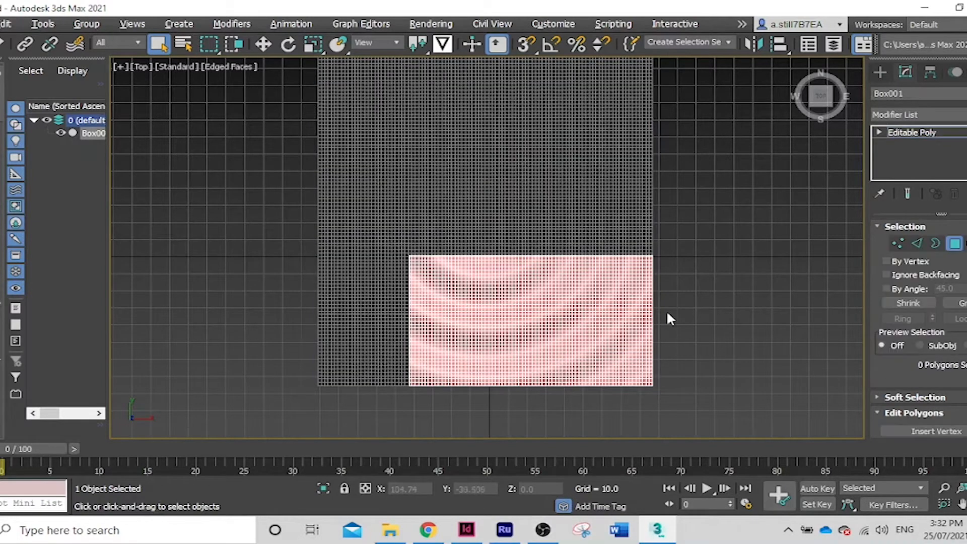
- Delete most of the flat lower sheet's polygons that extend beyond the rippled piece in the Top view
{"action": "scroll", "coordinate": [646, 312], "scroll_direction": "down", "scroll_amount": 2}
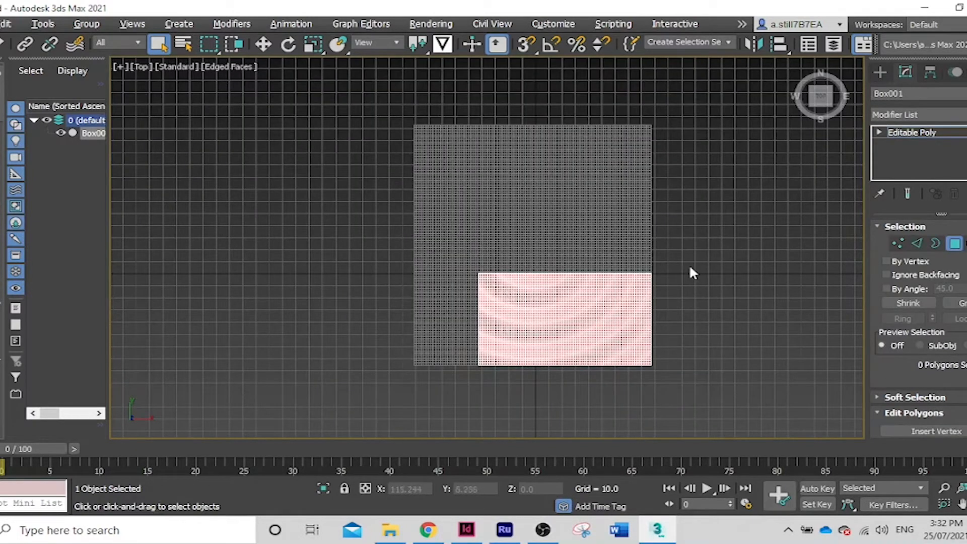
{"action": "left_click_drag", "start_coordinate": [690, 267], "coordinate": [310, 90]}
{"action": "key", "text": "Delete"}
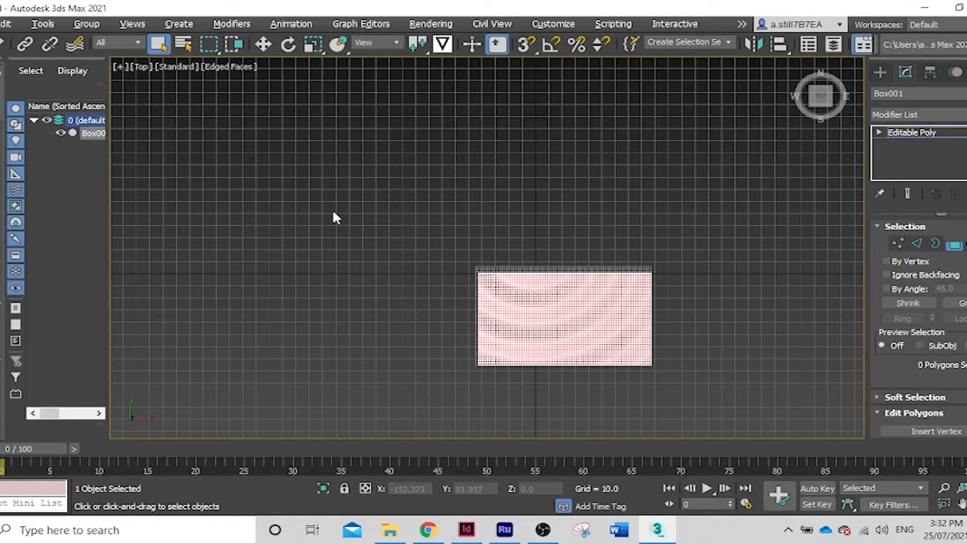
- Delete the remaining rows of flat polygons that stick out beyond the rippled piece's upper edge in the Top view
{"action": "scroll", "coordinate": [614, 277], "scroll_direction": "up", "scroll_amount": 3}
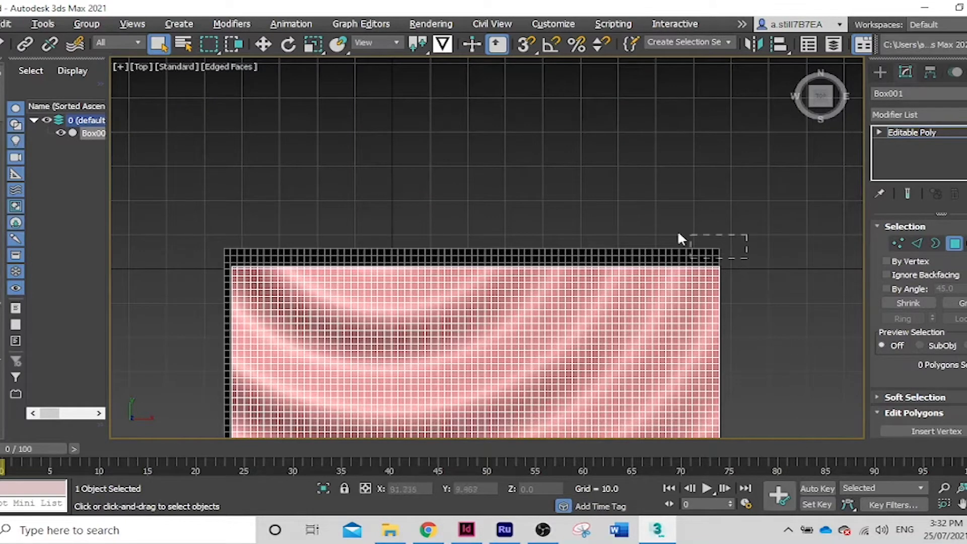
{"action": "left_click_drag", "start_coordinate": [679, 237], "coordinate": [219, 189]}
{"action": "key", "text": "Delete"}
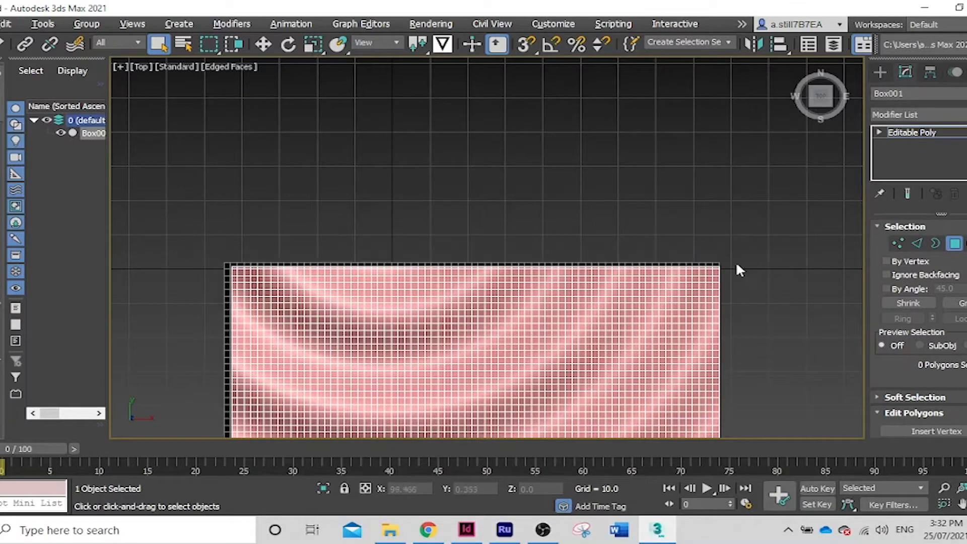
{"action": "scroll", "coordinate": [750, 268], "scroll_direction": "up", "scroll_amount": 2}
{"action": "scroll", "coordinate": [765, 269], "scroll_direction": "down", "scroll_amount": 1}
{"action": "scroll", "coordinate": [523, 263], "scroll_direction": "up", "scroll_amount": 2}
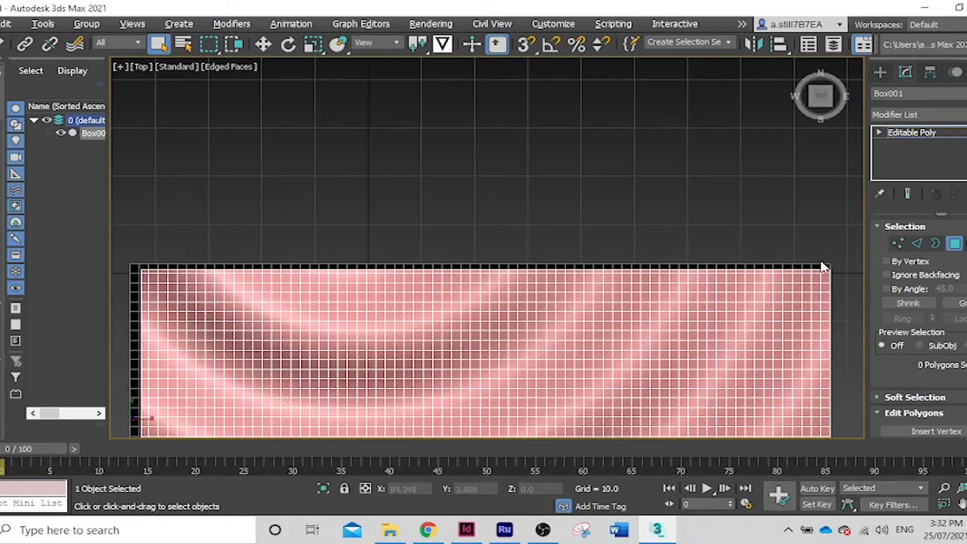
{"action": "left_click_drag", "start_coordinate": [844, 266], "coordinate": [119, 204]}
{"action": "key", "text": "Delete"}
- Delete the leftover column of flat polygons along the rippled piece's left edge in the Top view
{"action": "scroll", "coordinate": [371, 274], "scroll_direction": "down", "scroll_amount": 4}
{"action": "scroll", "coordinate": [328, 274], "scroll_direction": "up", "scroll_amount": 3}
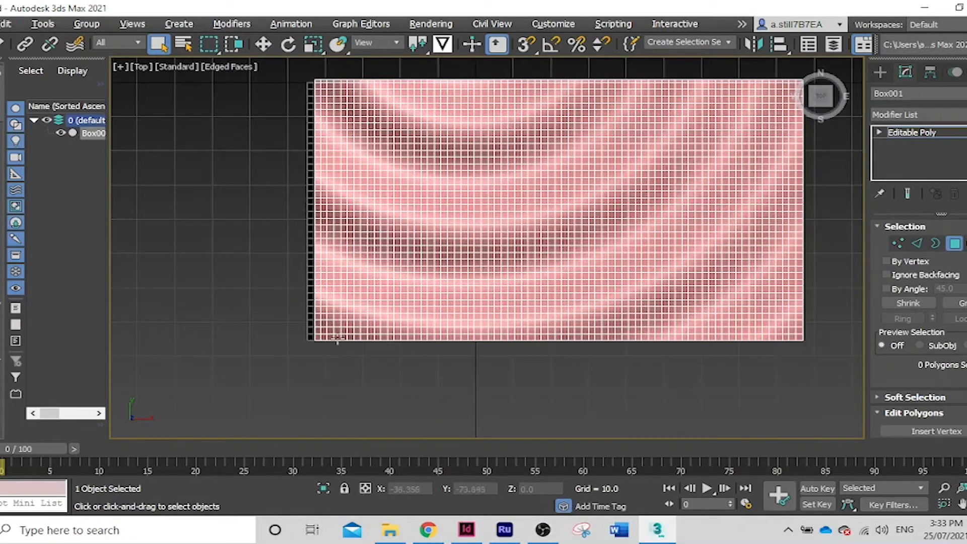
{"action": "left_click_drag", "start_coordinate": [310, 347], "coordinate": [261, 76]}
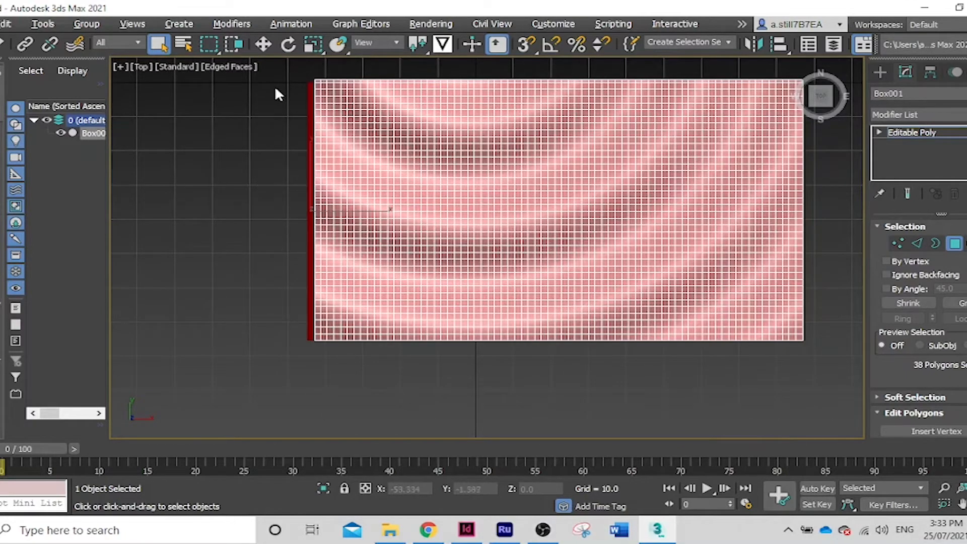
{"action": "key", "text": "Delete"}
{"action": "scroll", "coordinate": [434, 245], "scroll_direction": "down", "scroll_amount": 2}
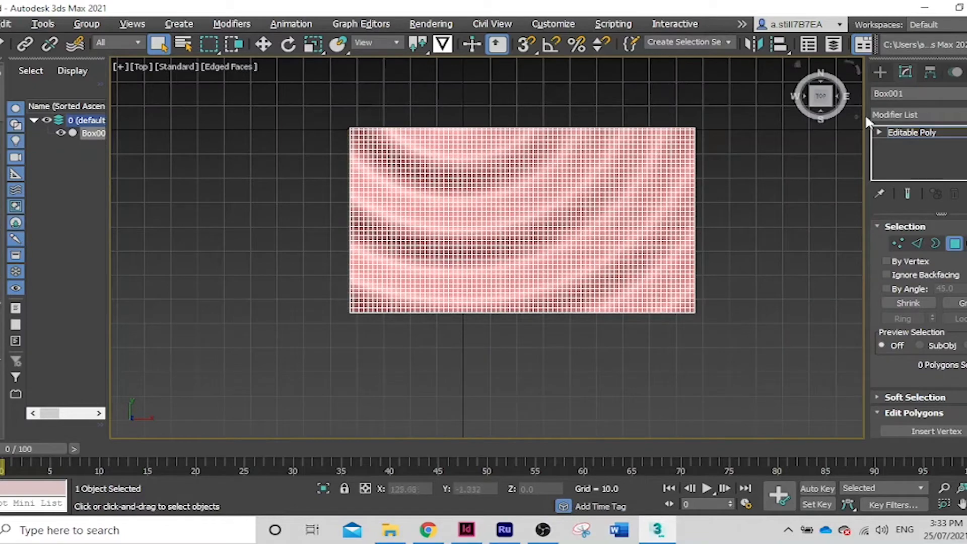
- In the maximized Perspective view, select the open borders of both the rippled sheet and the flat lower sheet
{"action": "key", "text": "alt+w"}
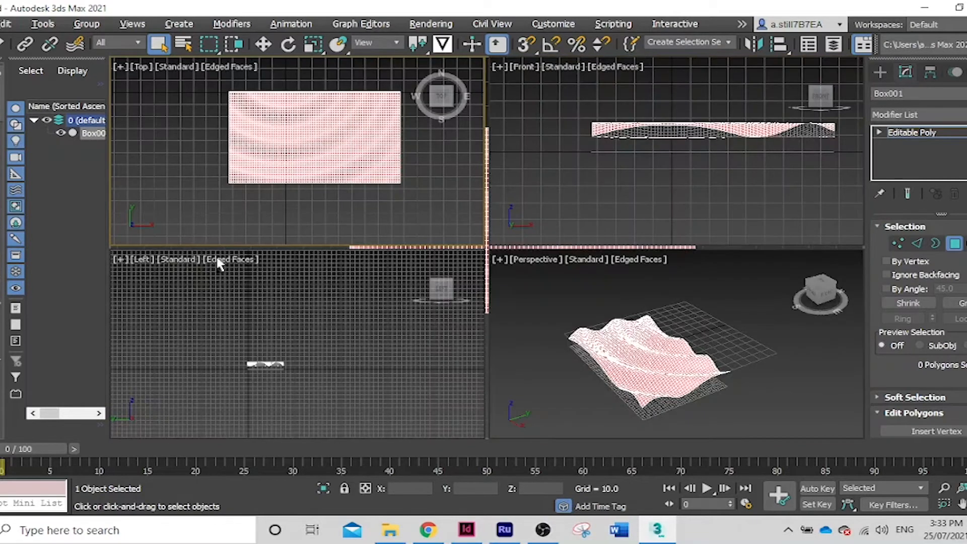
{"action": "left_click", "coordinate": [492, 270]}
{"action": "key", "text": "alt+w"}
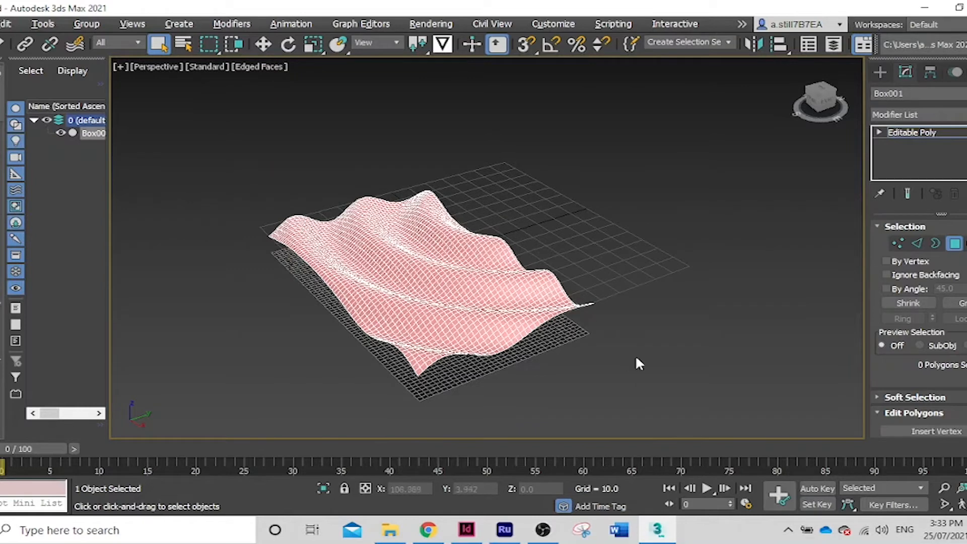
{"action": "middle_click_drag", "start_coordinate": [636, 364], "coordinate": [631, 294], "text": "alt"}
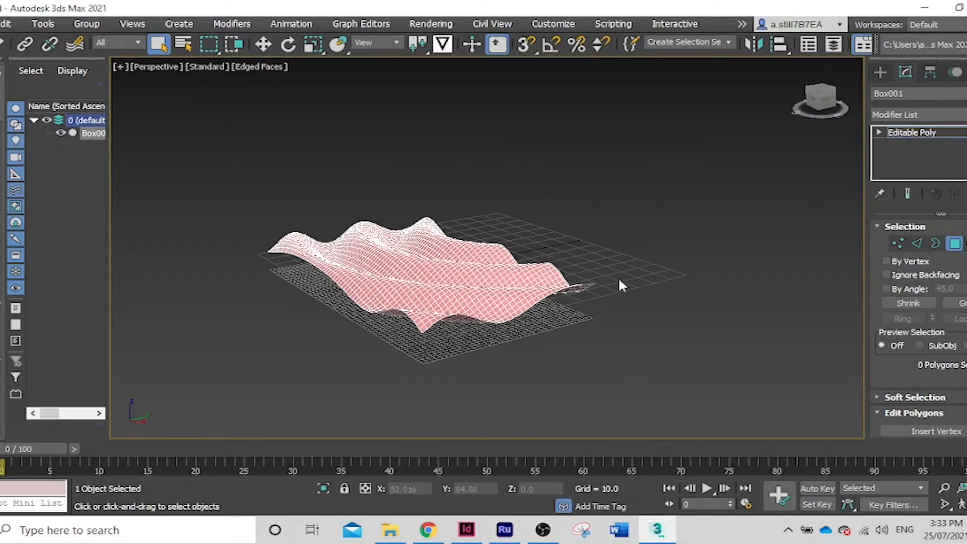
{"action": "scroll", "coordinate": [367, 298], "scroll_direction": "up", "scroll_amount": 3}
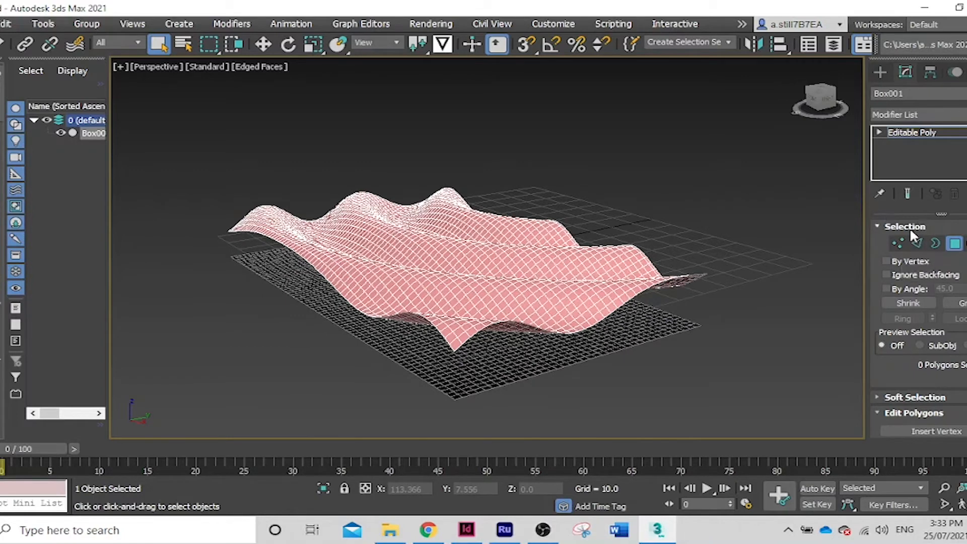
{"action": "left_click", "coordinate": [935, 243]}
{"action": "scroll", "coordinate": [416, 309], "scroll_direction": "up", "scroll_amount": 6}
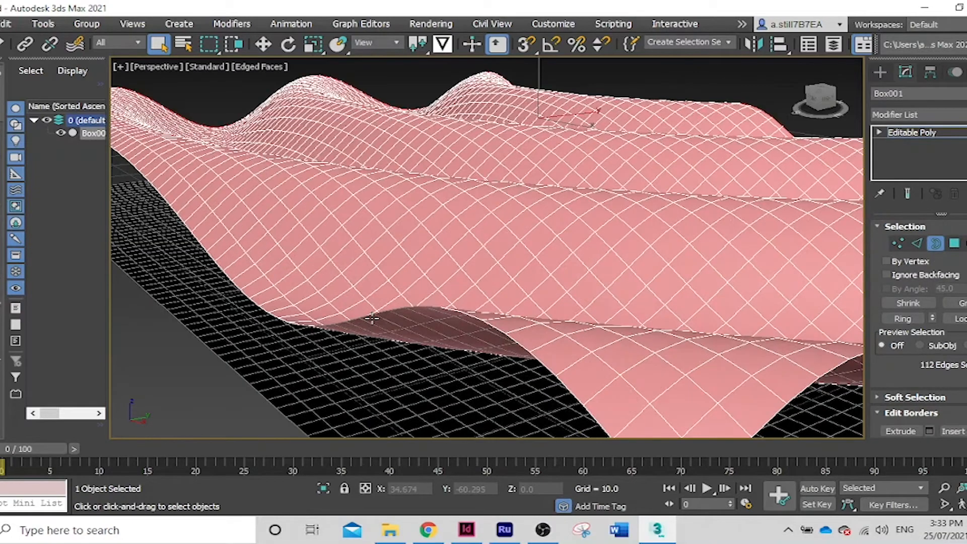
{"action": "left_click", "coordinate": [347, 321], "text": "ctrl"}
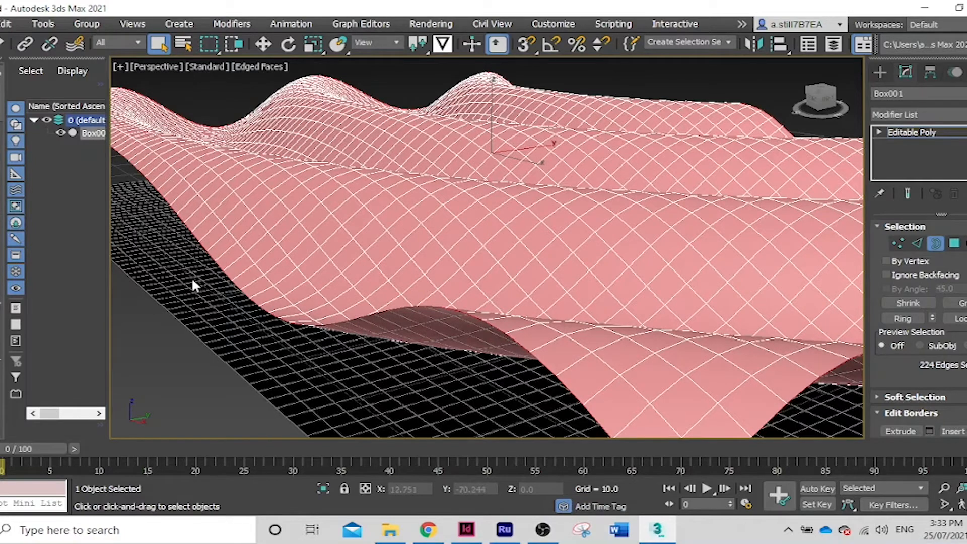
{"action": "left_click", "coordinate": [252, 384], "text": "ctrl"}
{"action": "scroll", "coordinate": [294, 291], "scroll_direction": "down", "scroll_amount": 5}
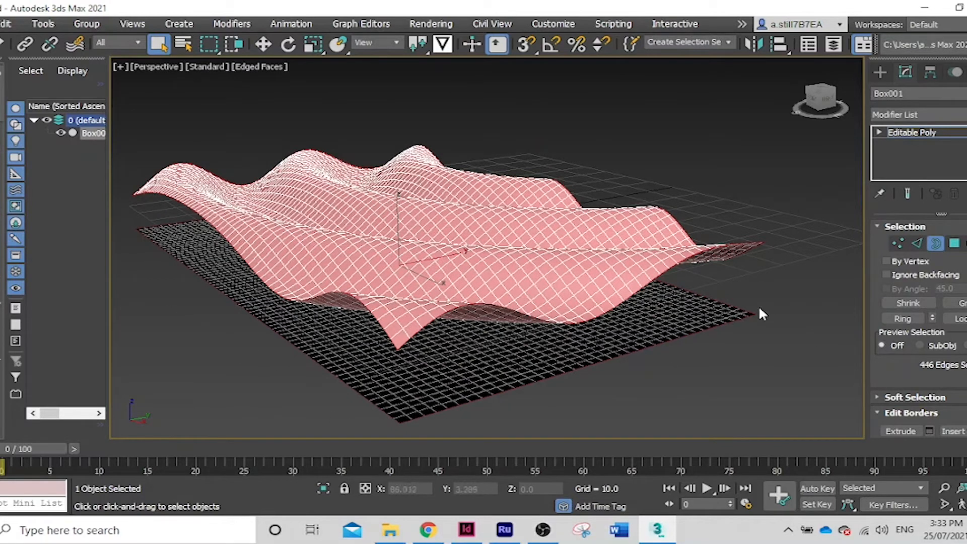
{"action": "scroll", "coordinate": [906, 282], "scroll_direction": "down", "scroll_amount": 5}
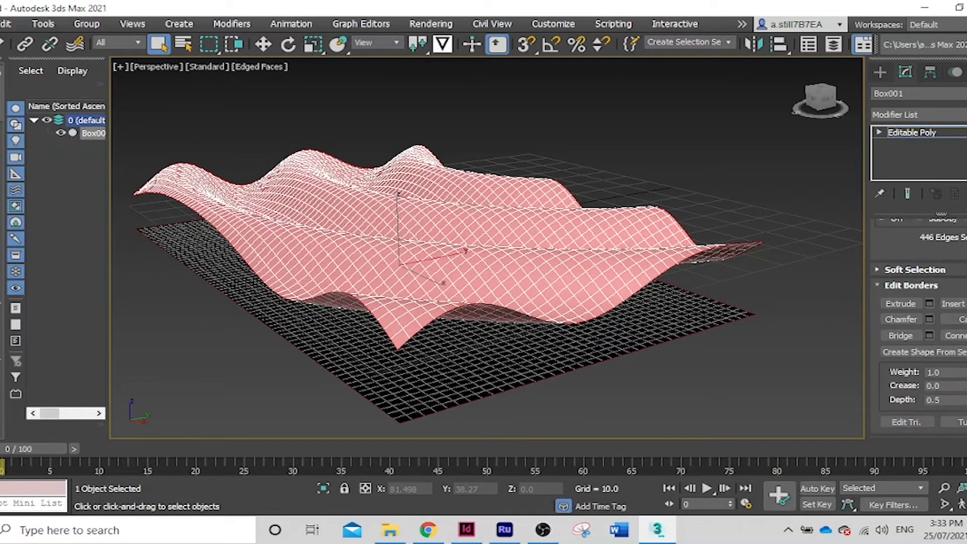
- Bridge the selected open borders of the rippled and flat sheets to form the side walls of a solid panel
{"action": "left_click", "coordinate": [900, 335]}
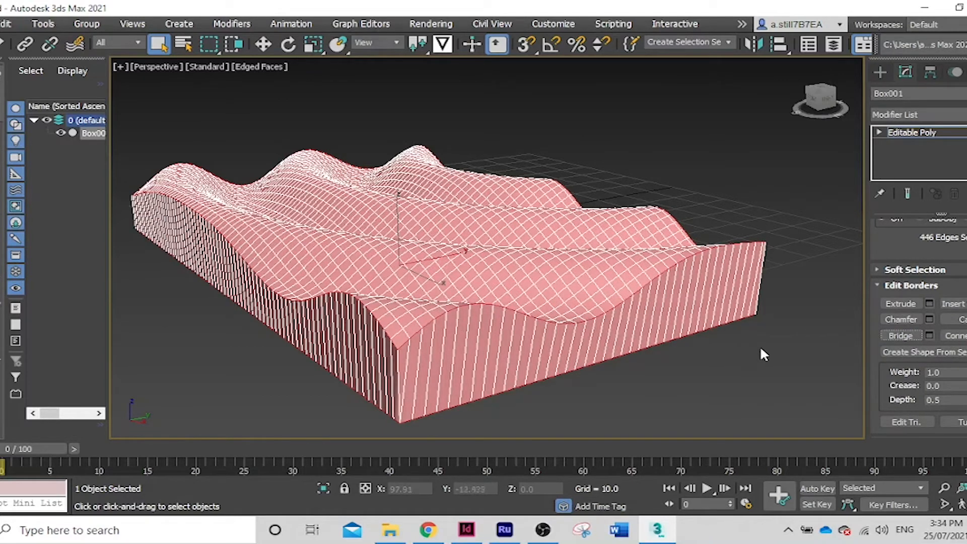
{"action": "mouse_move", "coordinate": [781, 345]}
{"action": "middle_mouse_down", "text": "alt"}
{"action": "mouse_move", "coordinate": [697, 331]}
{"action": "mouse_move", "coordinate": [690, 350]}
{"action": "mouse_move", "coordinate": [705, 349]}
{"action": "middle_mouse_up", "text": "alt"}
{"action": "scroll", "coordinate": [707, 354], "scroll_direction": "down", "scroll_amount": 5}
{"action": "mouse_move", "coordinate": [701, 248]}
{"action": "middle_mouse_down", "text": "alt"}
{"action": "mouse_move", "coordinate": [686, 300]}
{"action": "mouse_move", "coordinate": [663, 301]}
{"action": "mouse_move", "coordinate": [690, 314]}
{"action": "mouse_move", "coordinate": [704, 307]}
{"action": "middle_mouse_up", "text": "alt"}
{"action": "scroll", "coordinate": [664, 248], "scroll_direction": "up", "scroll_amount": 3}
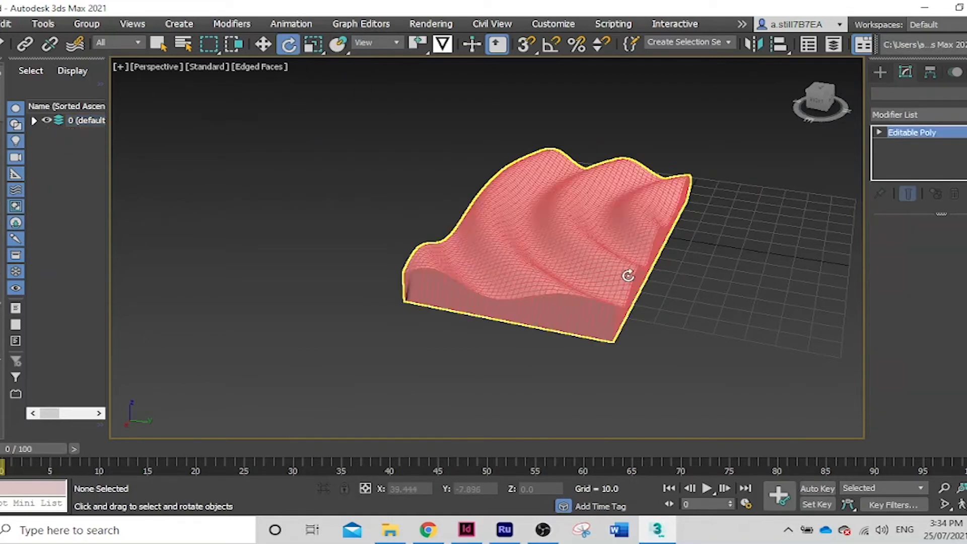
- Rotate the rippled panel to 90 degrees about the X axis so it stands upright
{"action": "left_click", "coordinate": [628, 276]}
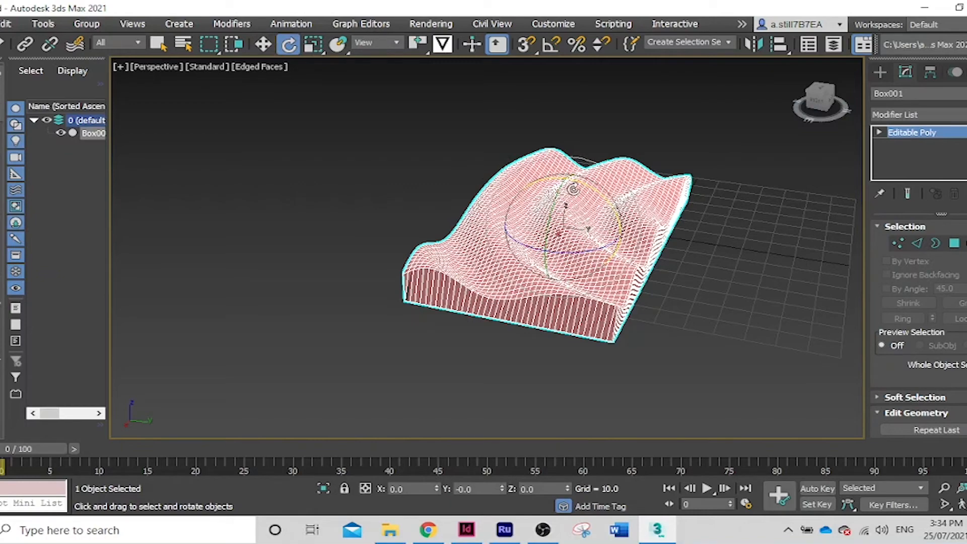
{"action": "left_click_drag", "start_coordinate": [569, 191], "coordinate": [590, 191]}
{"action": "key", "text": "ctrl+z"}
{"action": "double_click", "coordinate": [398, 489]}
{"action": "type", "text": "90"}
{"action": "key", "text": "Return"}
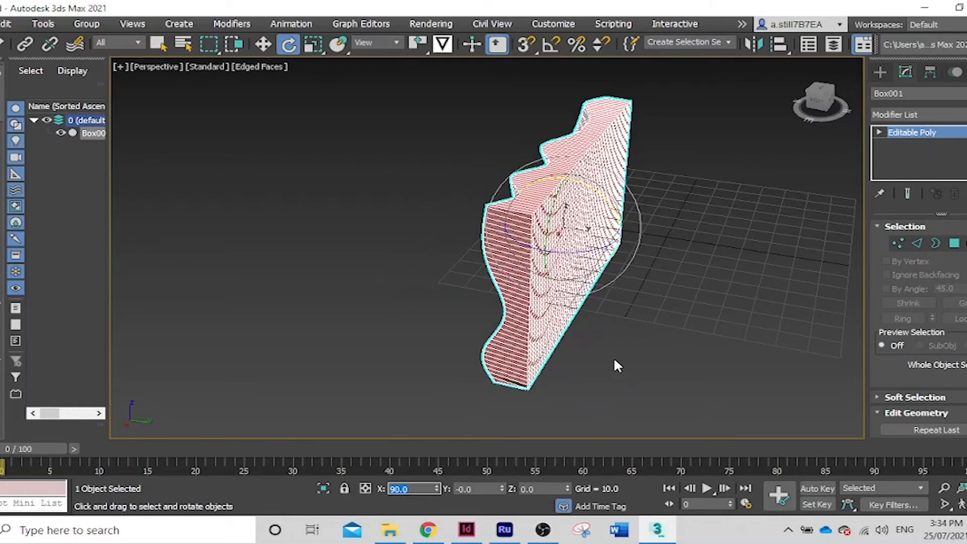
{"action": "middle_click_drag", "start_coordinate": [612, 358], "coordinate": [737, 367], "text": "alt"}
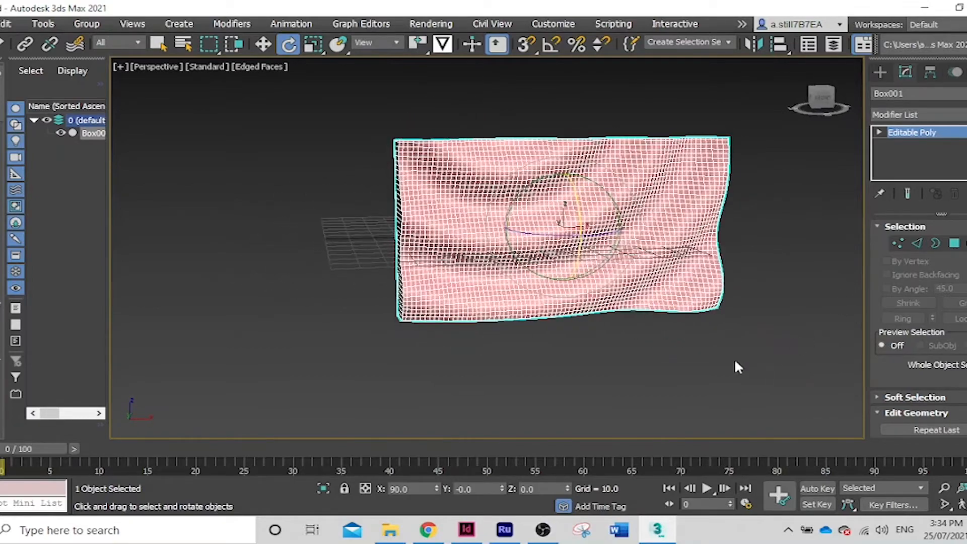
{"action": "left_click", "coordinate": [734, 359]}
- Move the upright rippled panel up along the Z axis so it sits above the ground grid
{"action": "left_click", "coordinate": [263, 44]}
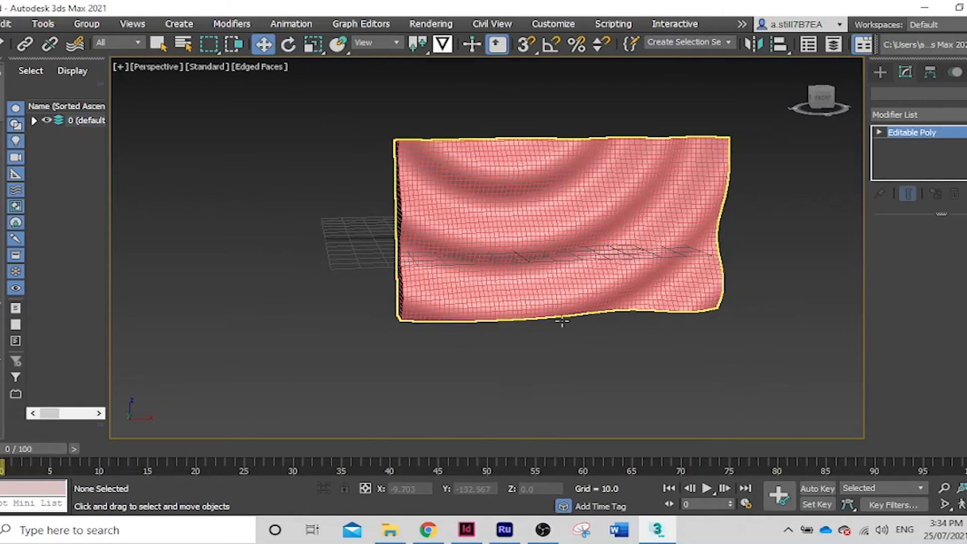
{"action": "left_click", "coordinate": [563, 322]}
{"action": "scroll", "coordinate": [563, 322], "scroll_direction": "down", "scroll_amount": 4}
{"action": "left_click_drag", "start_coordinate": [531, 177], "coordinate": [532, 132]}
{"action": "scroll", "coordinate": [571, 285], "scroll_direction": "up", "scroll_amount": 3}
{"action": "left_click", "coordinate": [621, 313]}
{"action": "middle_click_drag", "start_coordinate": [618, 310], "coordinate": [635, 328], "text": "alt"}
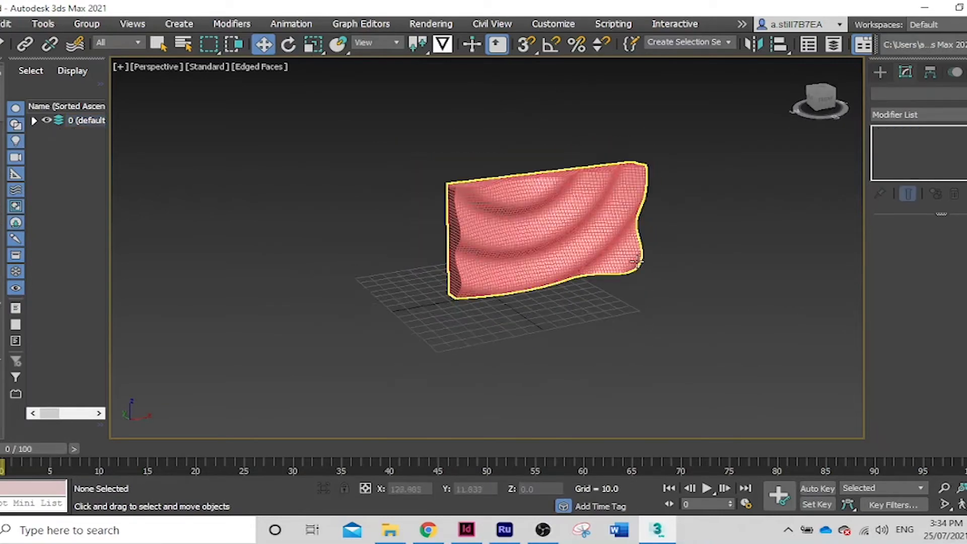
{"action": "scroll", "coordinate": [635, 261], "scroll_direction": "up", "scroll_amount": 5}
{"action": "middle_click_drag", "start_coordinate": [737, 255], "coordinate": [724, 249], "text": "alt"}
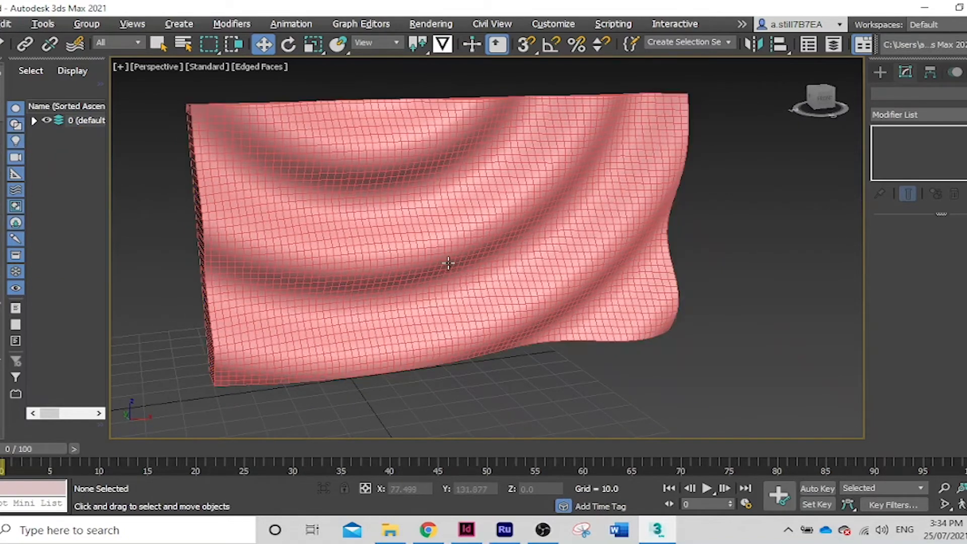
- In the maximized Top view, delete two double-column bands of polygons near the panel's left end, leaving single columns between them
{"action": "key", "text": "alt+w"}
{"action": "left_click", "coordinate": [316, 178]}
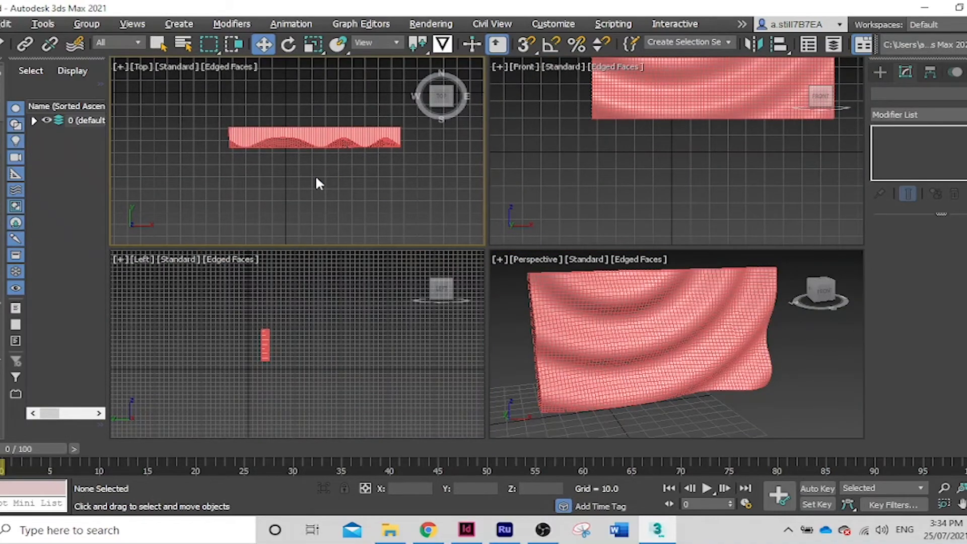
{"action": "key", "text": "alt+w"}
{"action": "left_click", "coordinate": [589, 229]}
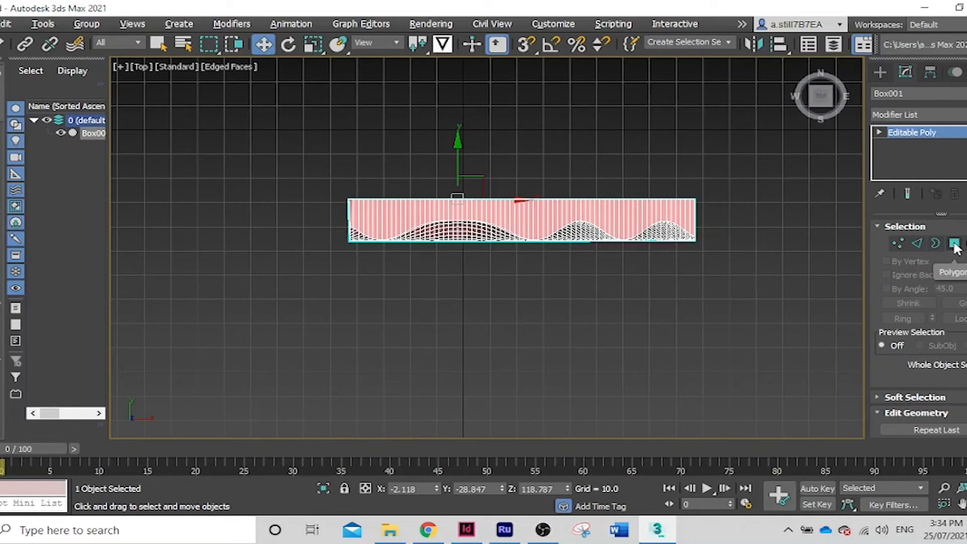
{"action": "left_click", "coordinate": [954, 244]}
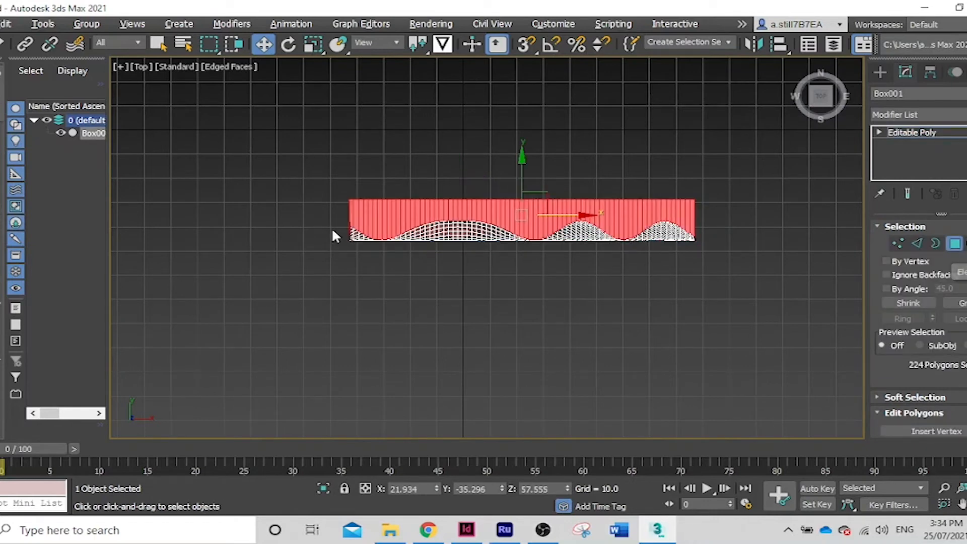
{"action": "scroll", "coordinate": [331, 228], "scroll_direction": "up", "scroll_amount": 6}
{"action": "left_click", "coordinate": [377, 149]}
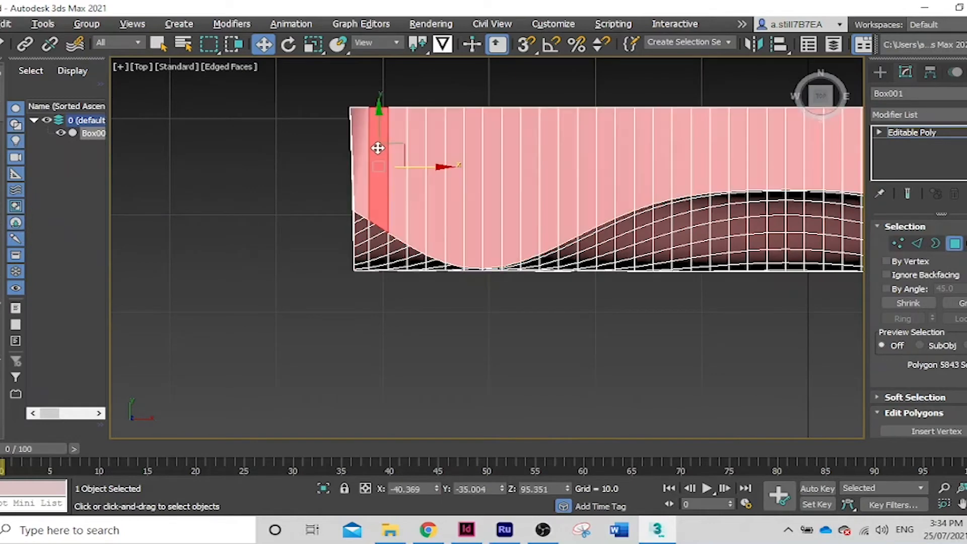
{"action": "left_click", "coordinate": [373, 77]}
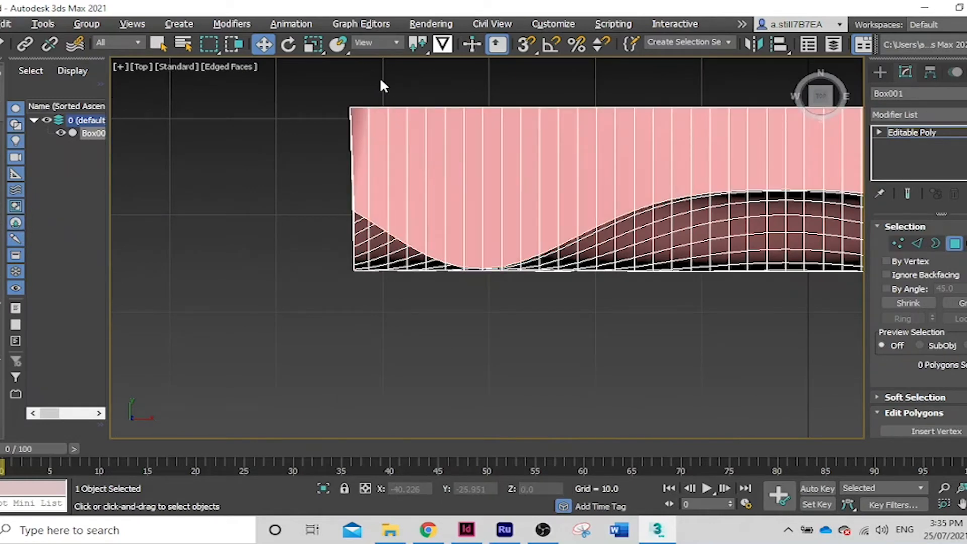
{"action": "left_click_drag", "start_coordinate": [387, 79], "coordinate": [385, 297]}
{"action": "key", "text": "Delete"}
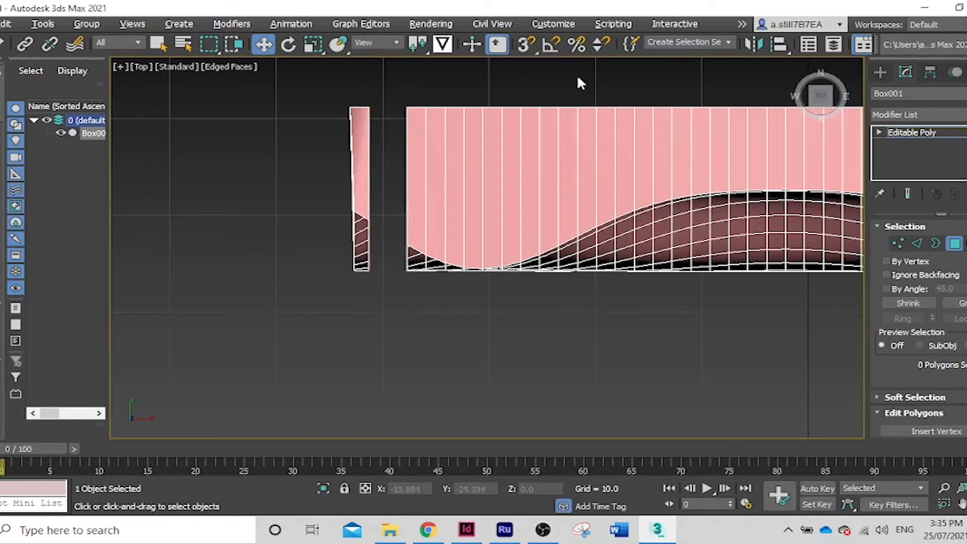
{"action": "left_click_drag", "start_coordinate": [452, 97], "coordinate": [443, 324]}
{"action": "key", "text": "Delete"}
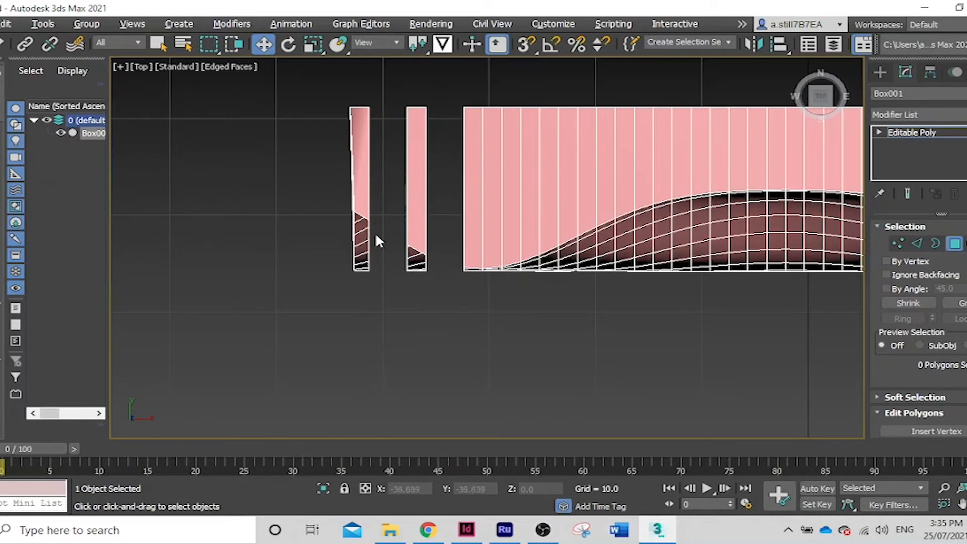
- Delete the next three double-column polygon bands through the left trough and the start of the wide wave, keeping single columns between
{"action": "middle_click_drag", "start_coordinate": [376, 232], "coordinate": [327, 269]}
{"action": "left_click_drag", "start_coordinate": [468, 124], "coordinate": [447, 322]}
{"action": "key", "text": "Delete"}
{"action": "middle_click_drag", "start_coordinate": [552, 241], "coordinate": [491, 273]}
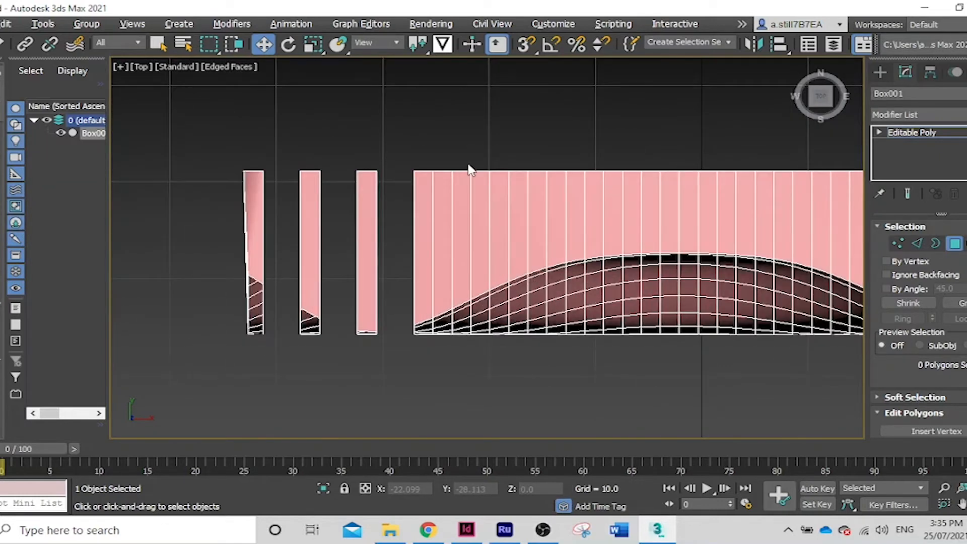
{"action": "left_click_drag", "start_coordinate": [460, 156], "coordinate": [443, 360]}
{"action": "key", "text": "Delete"}
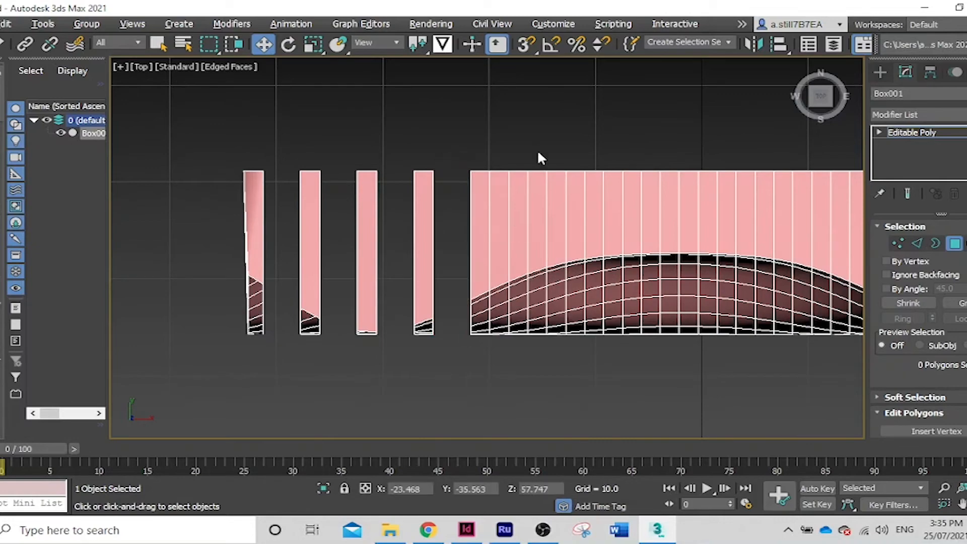
{"action": "left_click_drag", "start_coordinate": [515, 158], "coordinate": [508, 363]}
{"action": "key", "text": "Delete"}
- Delete alternating double-column polygon bands across the rest of the wide wave, leaving one column standing between neighbouring gaps
{"action": "middle_click_drag", "start_coordinate": [559, 247], "coordinate": [428, 247]}
{"action": "left_click_drag", "start_coordinate": [453, 121], "coordinate": [437, 402]}
{"action": "key", "text": "Delete"}
{"action": "left_click_drag", "start_coordinate": [460, 160], "coordinate": [442, 356]}
{"action": "key", "text": "Delete"}
{"action": "left_click_drag", "start_coordinate": [506, 158], "coordinate": [508, 339]}
{"action": "key", "text": "Delete"}
{"action": "scroll", "coordinate": [541, 280], "scroll_direction": "up", "scroll_amount": 3}
{"action": "left_click_drag", "start_coordinate": [481, 388], "coordinate": [491, 143]}
{"action": "key", "text": "Delete"}
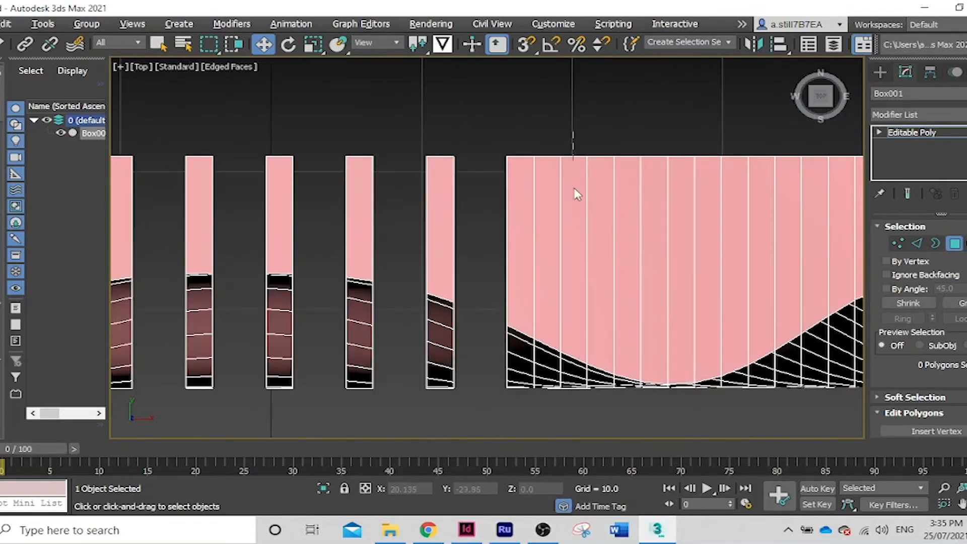
- Continue deleting double-column polygon bands through the middle trough and over the second wave, keeping every third column
{"action": "left_click_drag", "start_coordinate": [575, 189], "coordinate": [554, 398]}
{"action": "key", "text": "Delete"}
{"action": "left_click_drag", "start_coordinate": [657, 149], "coordinate": [632, 367]}
{"action": "key", "text": "Delete"}
{"action": "scroll", "coordinate": [579, 361], "scroll_direction": "down", "scroll_amount": 4}
{"action": "scroll", "coordinate": [771, 397], "scroll_direction": "up", "scroll_amount": 3}
{"action": "left_click_drag", "start_coordinate": [324, 139], "coordinate": [312, 346]}
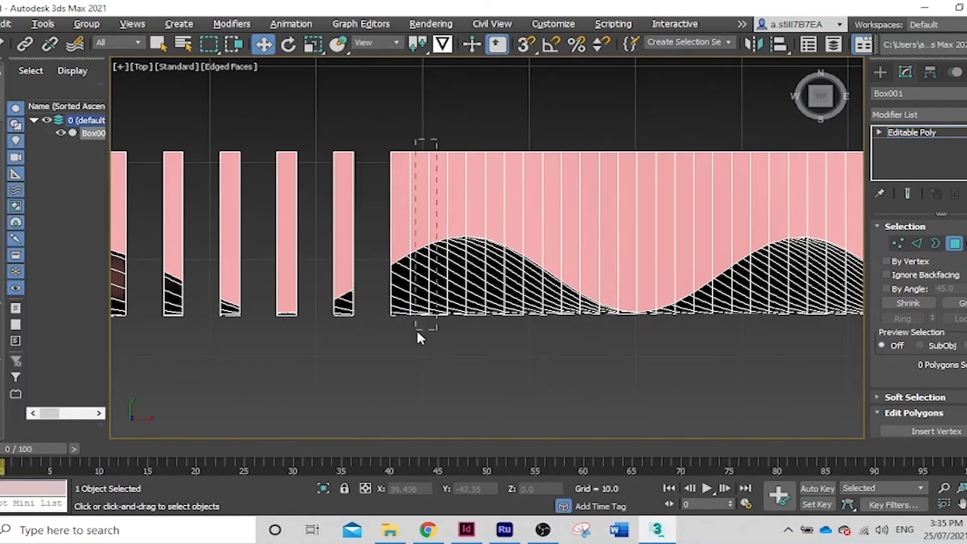
{"action": "key", "text": "Delete"}
{"action": "left_click_drag", "start_coordinate": [494, 141], "coordinate": [480, 328]}
{"action": "key", "text": "Delete"}
- Delete the remaining double-column polygon bands up to the panel's right end so only evenly spaced single-column slats are left
{"action": "middle_click_drag", "start_coordinate": [570, 239], "coordinate": [282, 238]}
{"action": "scroll", "coordinate": [282, 238], "scroll_direction": "up", "scroll_amount": 3}
{"action": "left_click_drag", "start_coordinate": [223, 104], "coordinate": [202, 365]}
{"action": "key", "text": "Delete"}
{"action": "left_click_drag", "start_coordinate": [303, 93], "coordinate": [284, 365]}
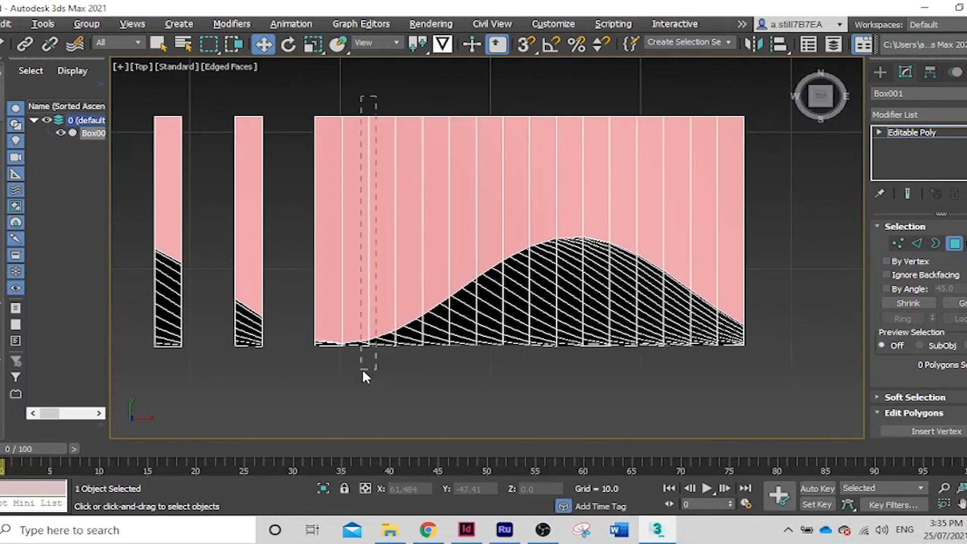
{"action": "key", "text": "Delete"}
{"action": "left_click_drag", "start_coordinate": [458, 100], "coordinate": [439, 370]}
{"action": "key", "text": "Delete"}
{"action": "left_click_drag", "start_coordinate": [546, 100], "coordinate": [520, 367]}
{"action": "key", "text": "Delete"}
{"action": "left_click_drag", "start_coordinate": [624, 98], "coordinate": [593, 362]}
{"action": "key", "text": "Delete"}
{"action": "left_click_drag", "start_coordinate": [697, 98], "coordinate": [687, 395]}
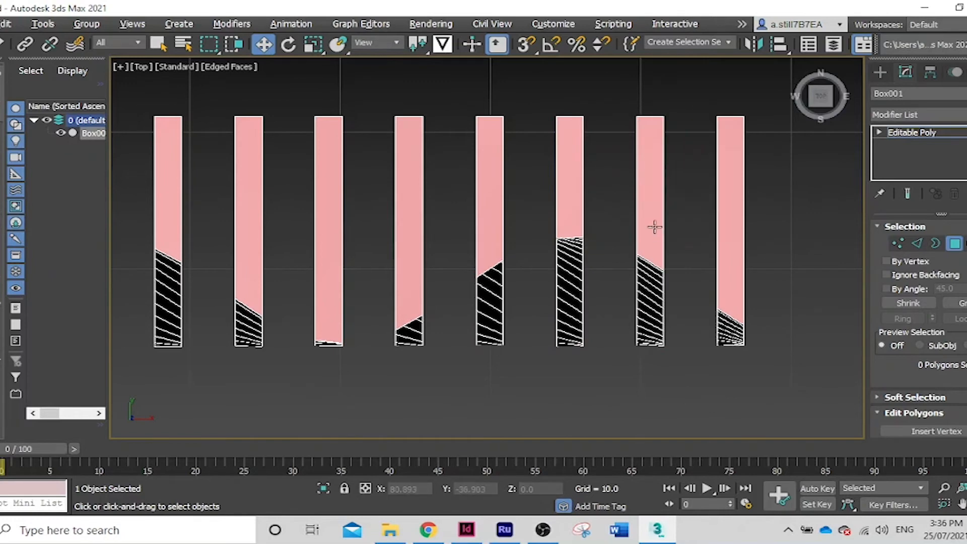
- Examine the wavy vertical slats and their open sides from several angles in the maximized Perspective view
{"action": "key", "text": "alt+w"}
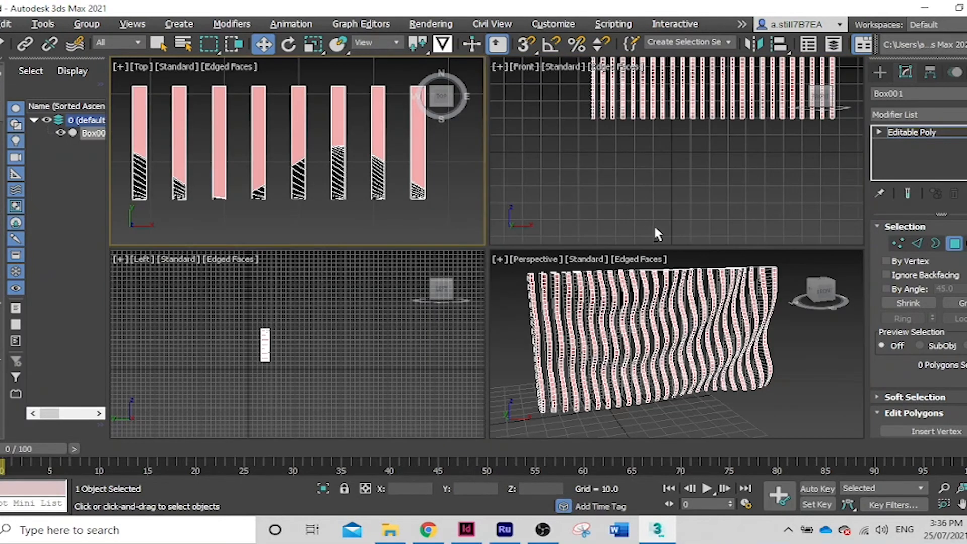
{"action": "left_click", "coordinate": [517, 331]}
{"action": "key", "text": "alt+w"}
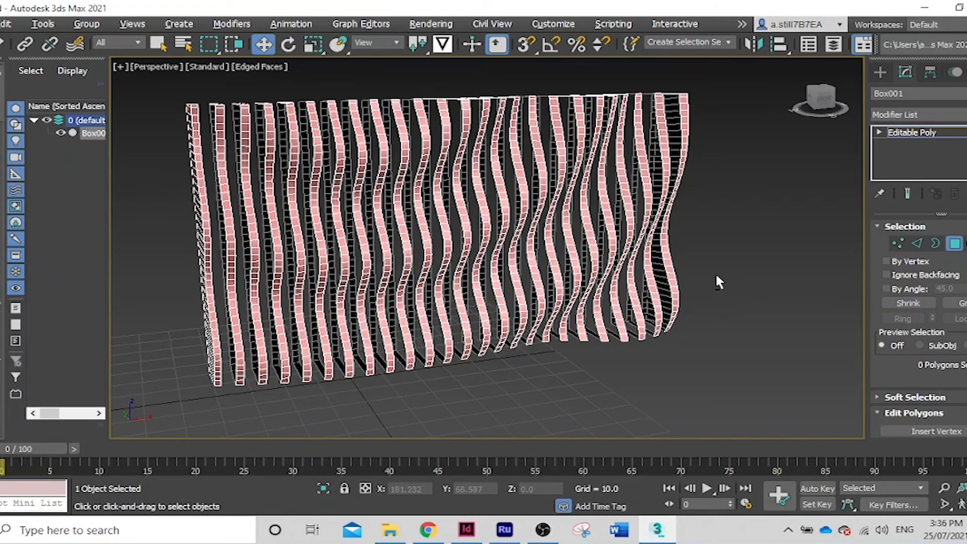
{"action": "mouse_move", "coordinate": [715, 272]}
{"action": "middle_mouse_down", "text": "alt"}
{"action": "mouse_move", "coordinate": [753, 265]}
{"action": "mouse_move", "coordinate": [752, 284]}
{"action": "mouse_move", "coordinate": [756, 256]}
{"action": "mouse_move", "coordinate": [744, 272]}
{"action": "mouse_move", "coordinate": [754, 290]}
{"action": "mouse_move", "coordinate": [752, 260]}
{"action": "mouse_move", "coordinate": [639, 286]}
{"action": "middle_mouse_up", "text": "alt"}
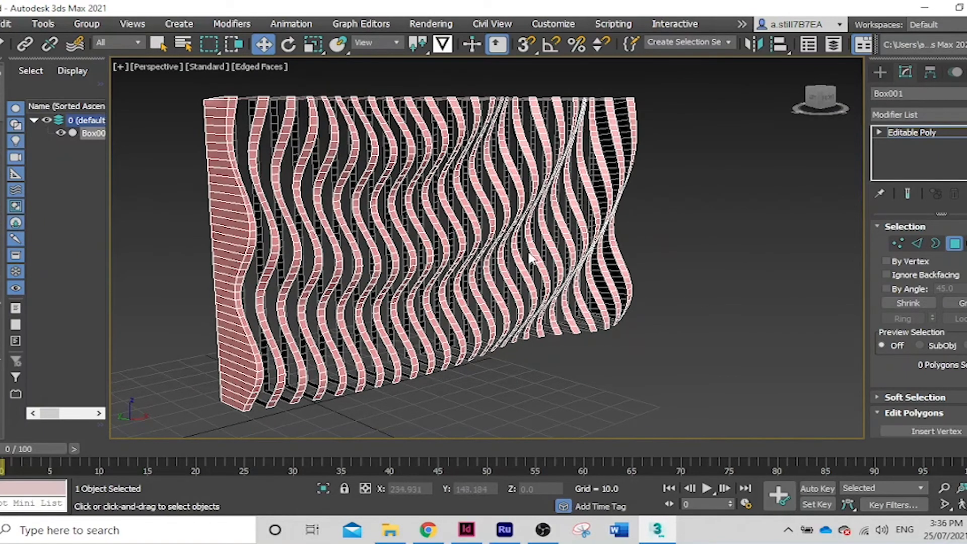
{"action": "scroll", "coordinate": [465, 276], "scroll_direction": "down", "scroll_amount": 3}
{"action": "scroll", "coordinate": [465, 276], "scroll_direction": "up", "scroll_amount": 4}
{"action": "scroll", "coordinate": [459, 193], "scroll_direction": "down", "scroll_amount": 3}
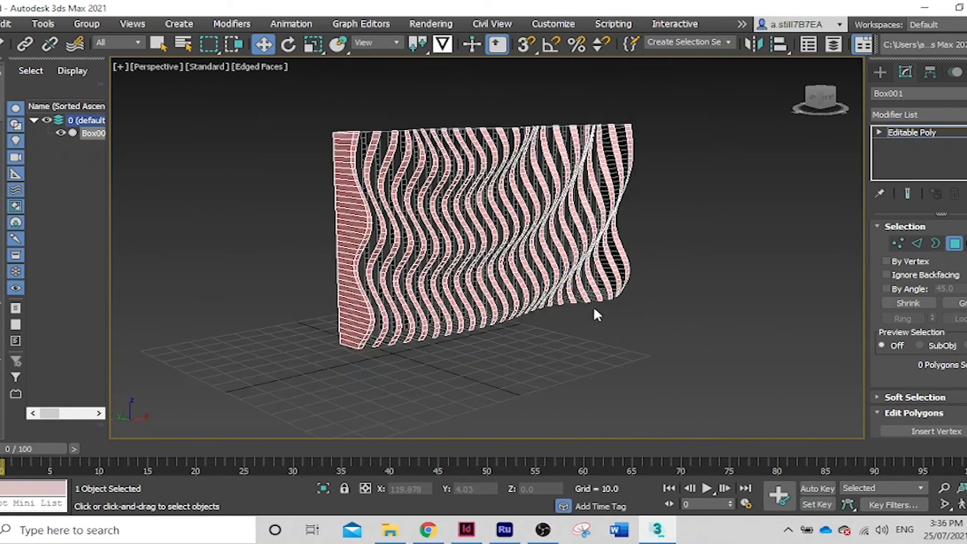
- Select all the slats' polygons and apply the Cap Holes modifier to close their open sides
{"action": "left_click_drag", "start_coordinate": [648, 432], "coordinate": [241, 91]}
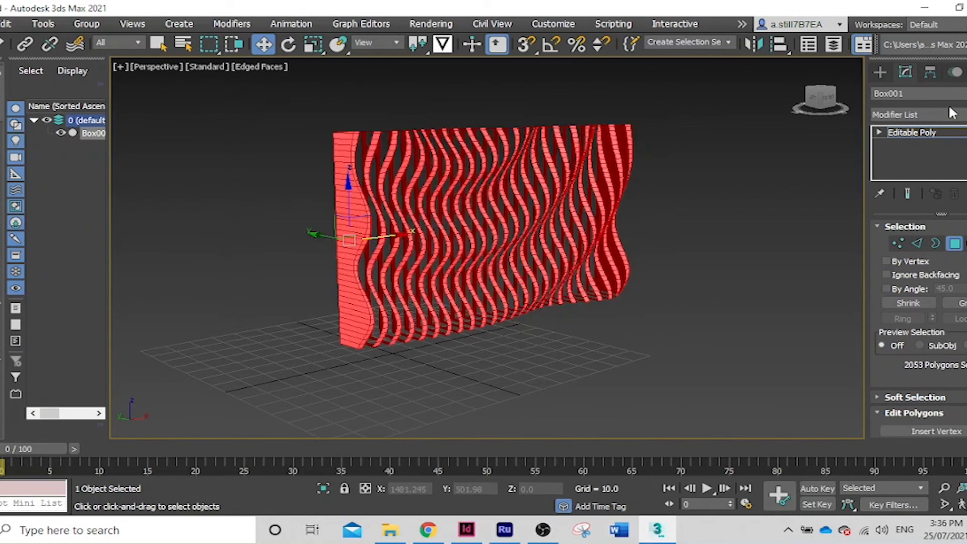
{"action": "left_click", "coordinate": [906, 114]}
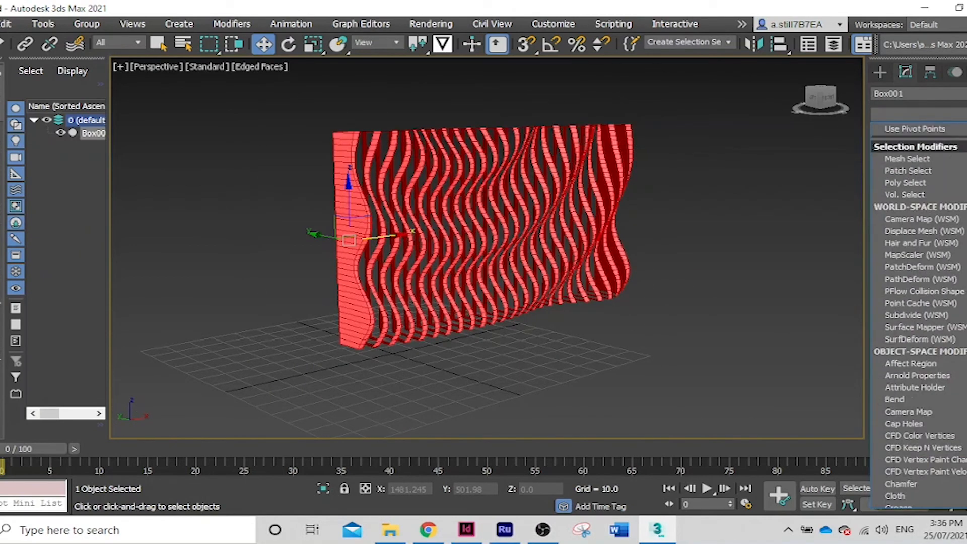
{"action": "key", "text": "c"}
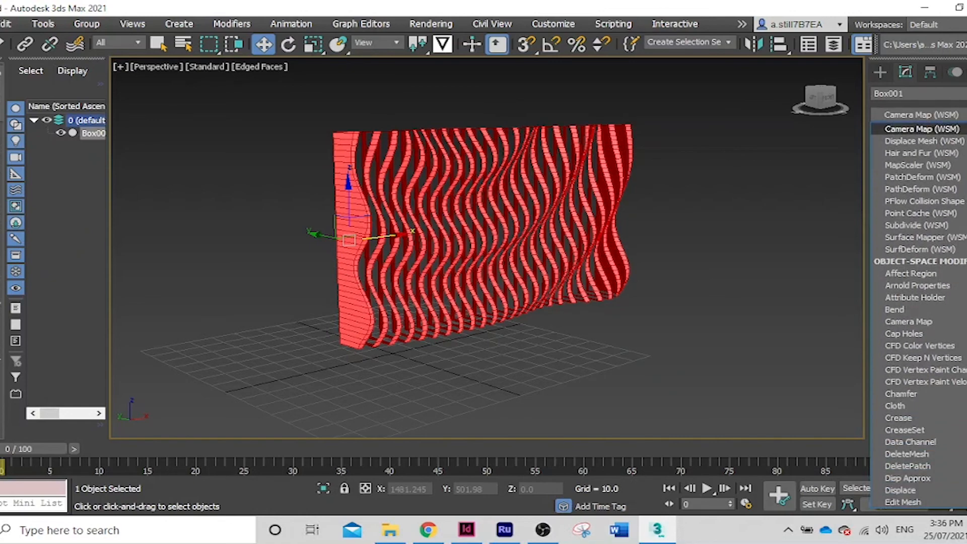
{"action": "key", "text": "c"}
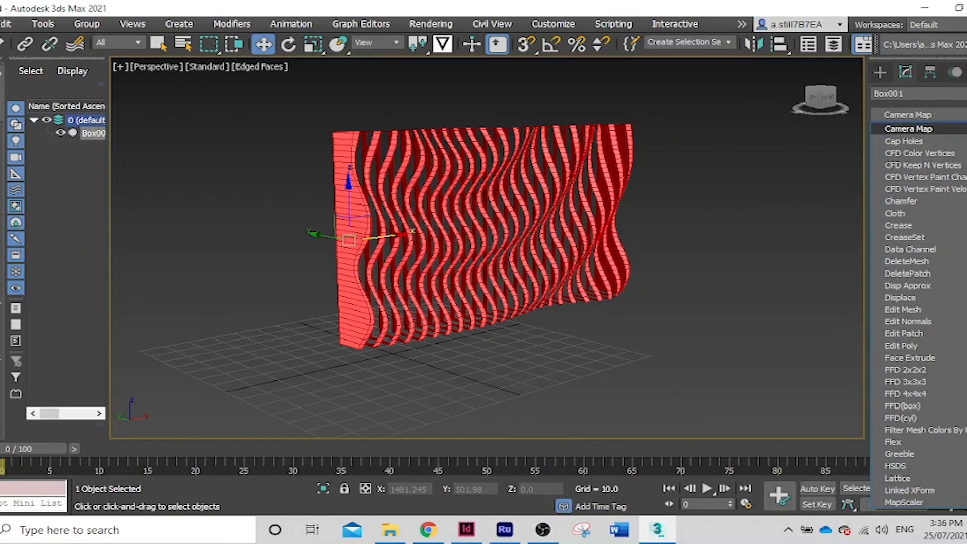
{"action": "left_click", "coordinate": [929, 140]}
{"action": "left_click", "coordinate": [662, 255]}
{"action": "scroll", "coordinate": [725, 214], "scroll_direction": "up", "scroll_amount": 3}
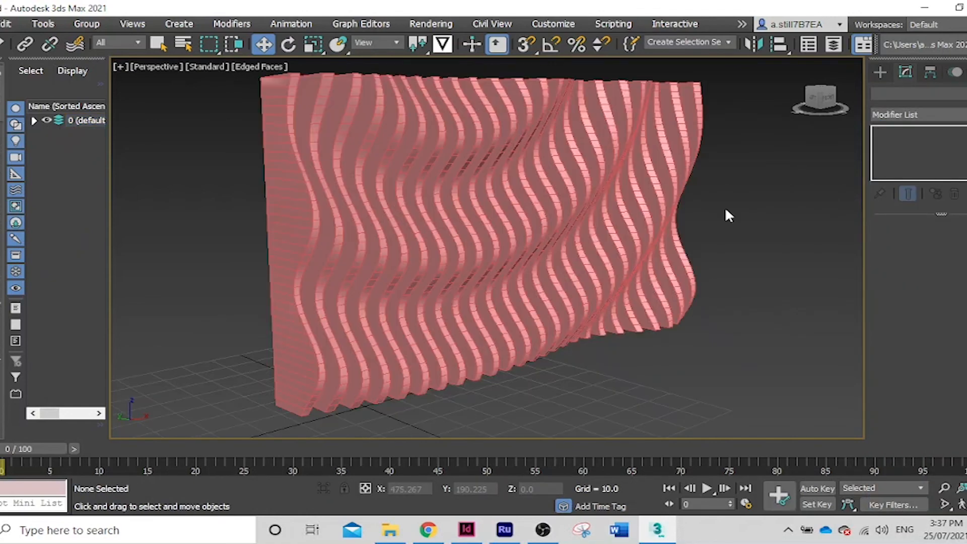